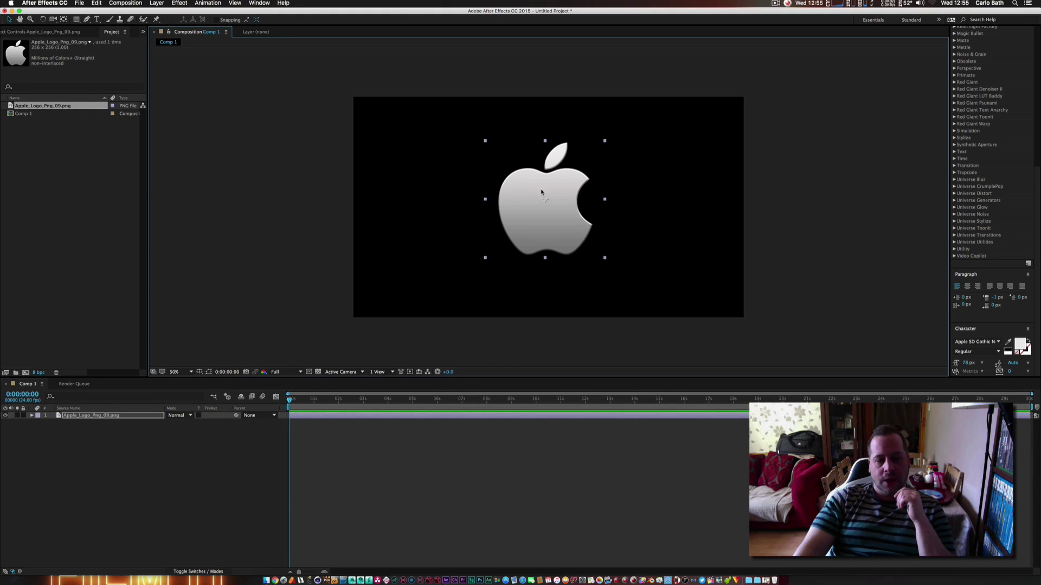
Stretch the Apple logo layer slightly wider in the composition and deselect it
{"action": "left_click_drag", "start_coordinate": [485, 203], "coordinate": [483, 200]}
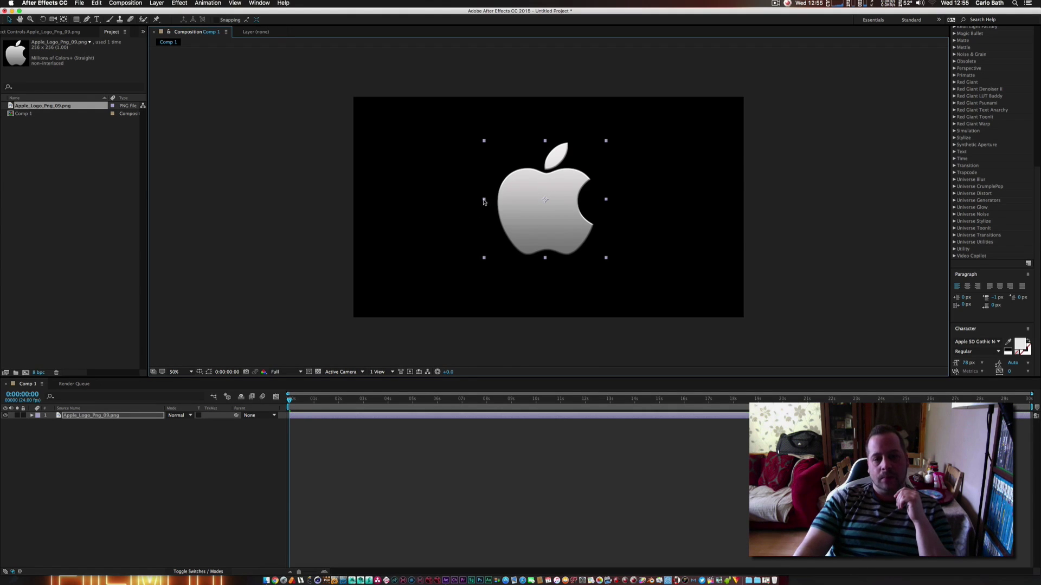
{"action": "left_click", "coordinate": [536, 290]}
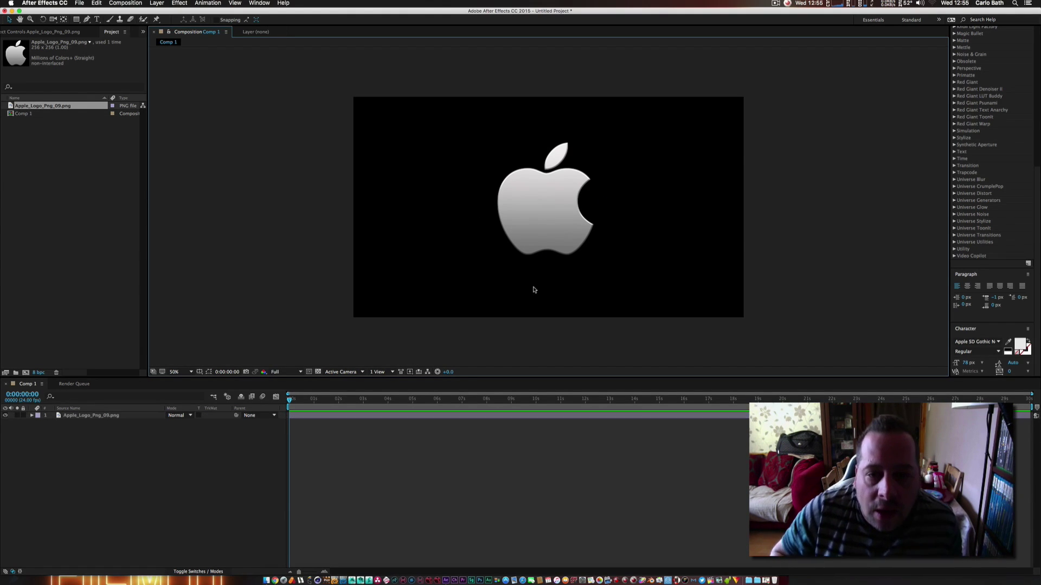
Create a new 1920 x 1080 px solid layer named "saber 1" above the logo layer
{"action": "left_click", "coordinate": [76, 416]}
{"action": "right_click", "coordinate": [78, 436]}
{"action": "mouse_move", "coordinate": [90, 442]}
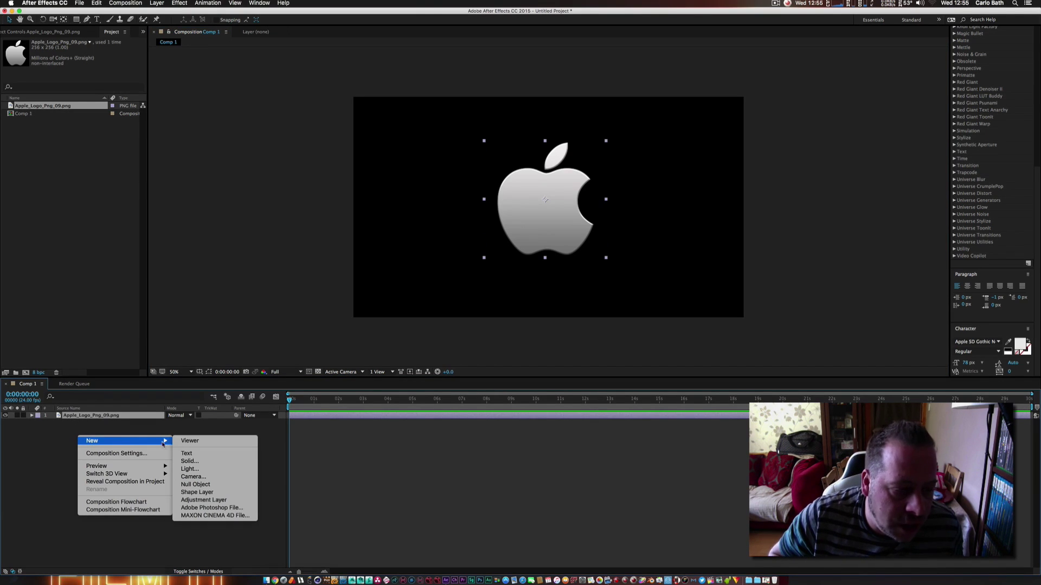
{"action": "left_click", "coordinate": [190, 462]}
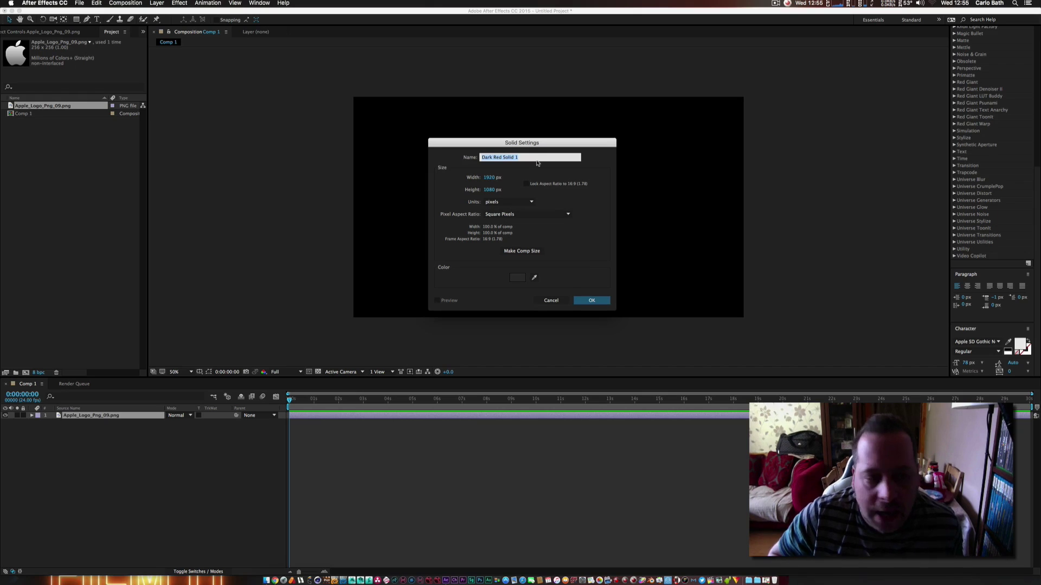
{"action": "type", "text": "saber 1"}
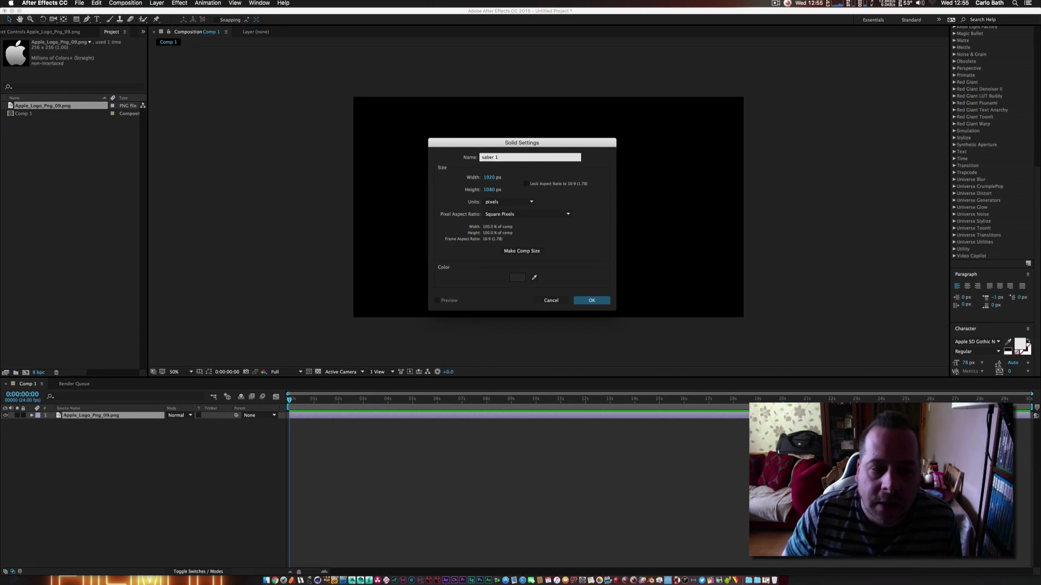
{"action": "key", "text": "Return"}
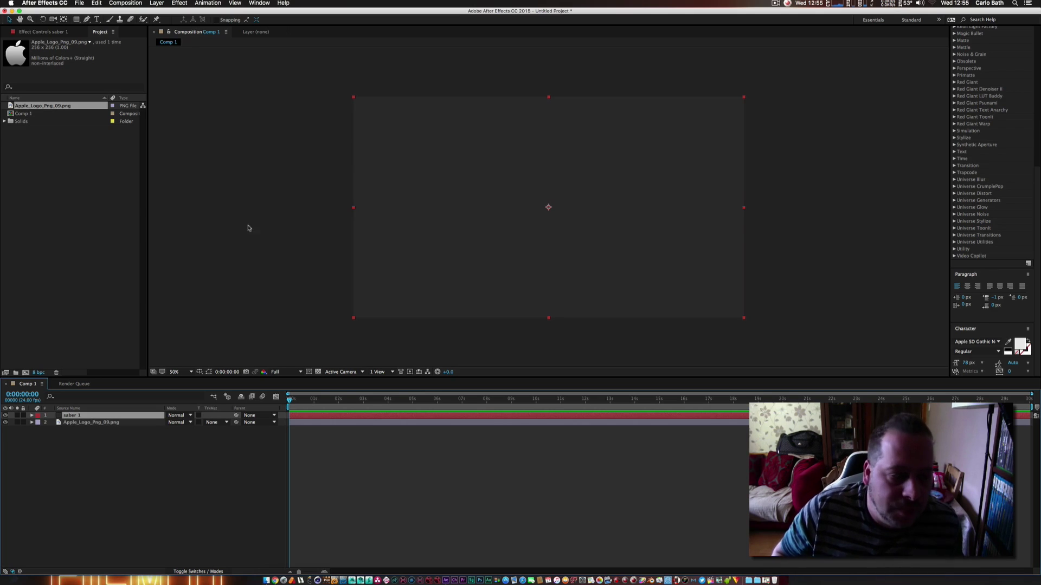
Hide the saber 1 solid to expose the Apple logo underneath for tracing
{"action": "left_click", "coordinate": [5, 416]}
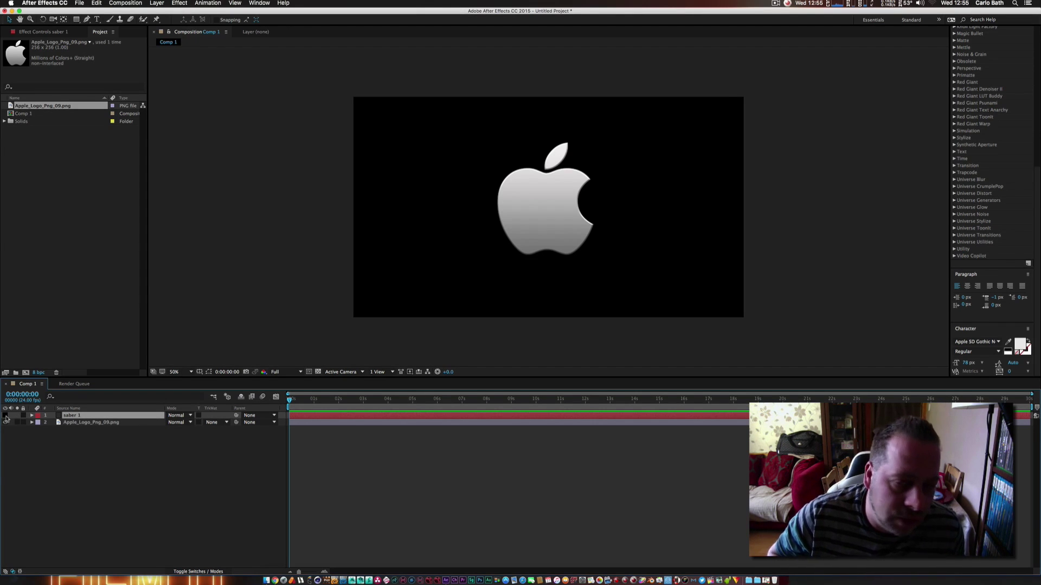
{"action": "left_click", "coordinate": [6, 416]}
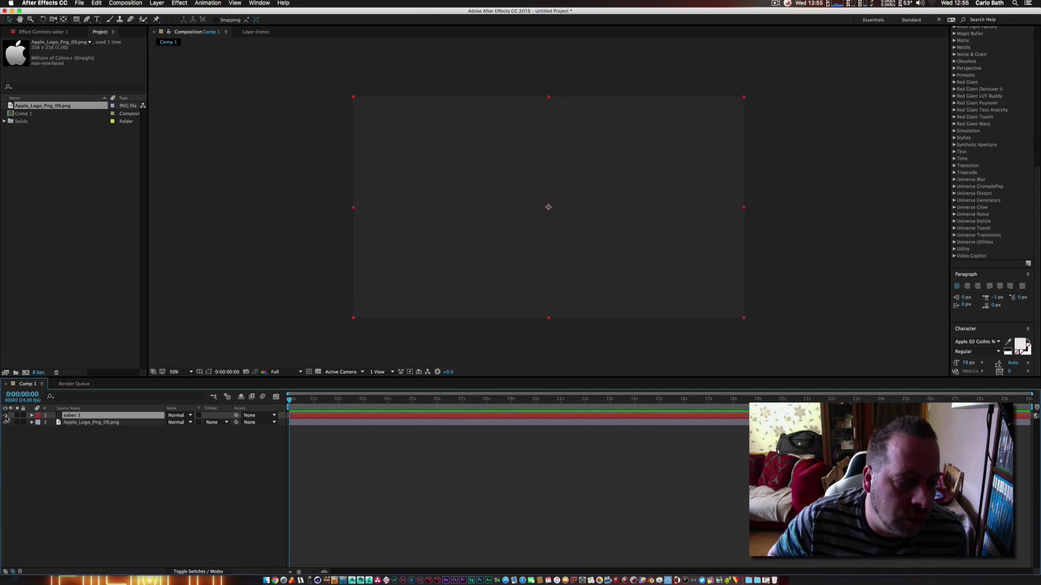
{"action": "left_click", "coordinate": [5, 416]}
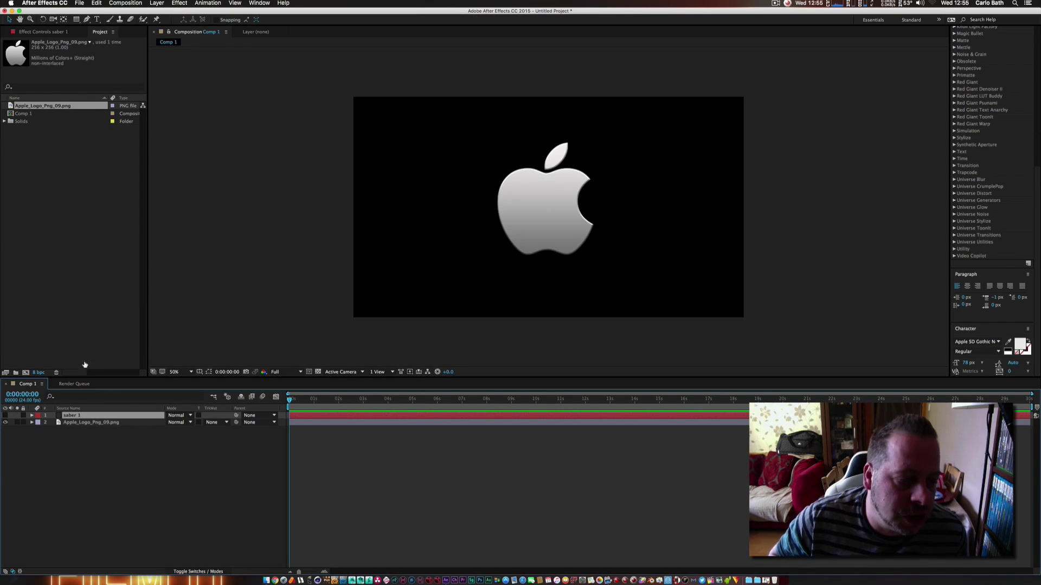
Trace a closed Pen tool mask around the apple's body, including the bite but excluding the leaf, on the saber 1 layer
{"action": "left_click", "coordinate": [87, 19]}
{"action": "key", "text": "/"}
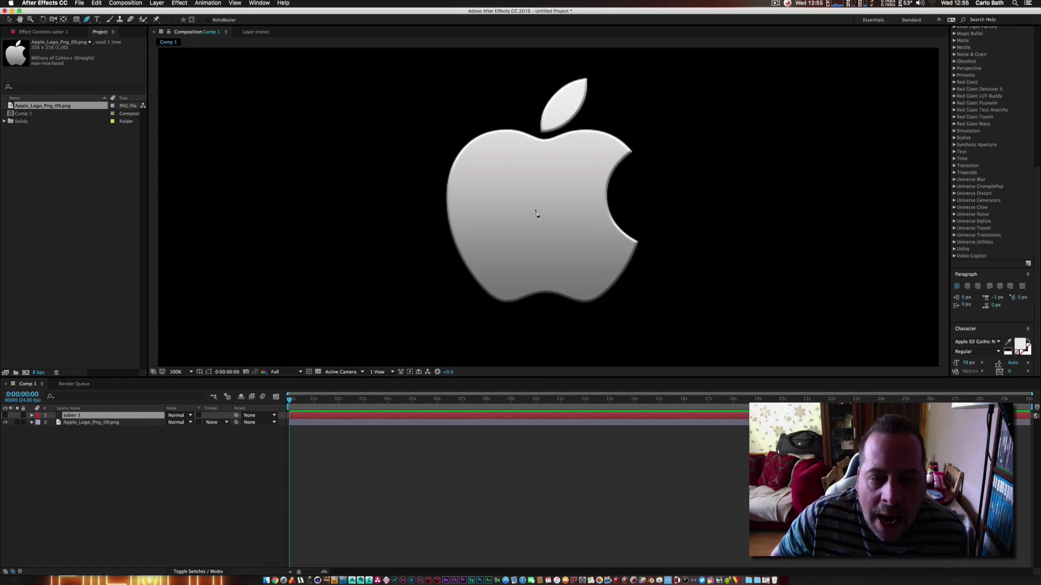
{"action": "left_click", "coordinate": [447, 189]}
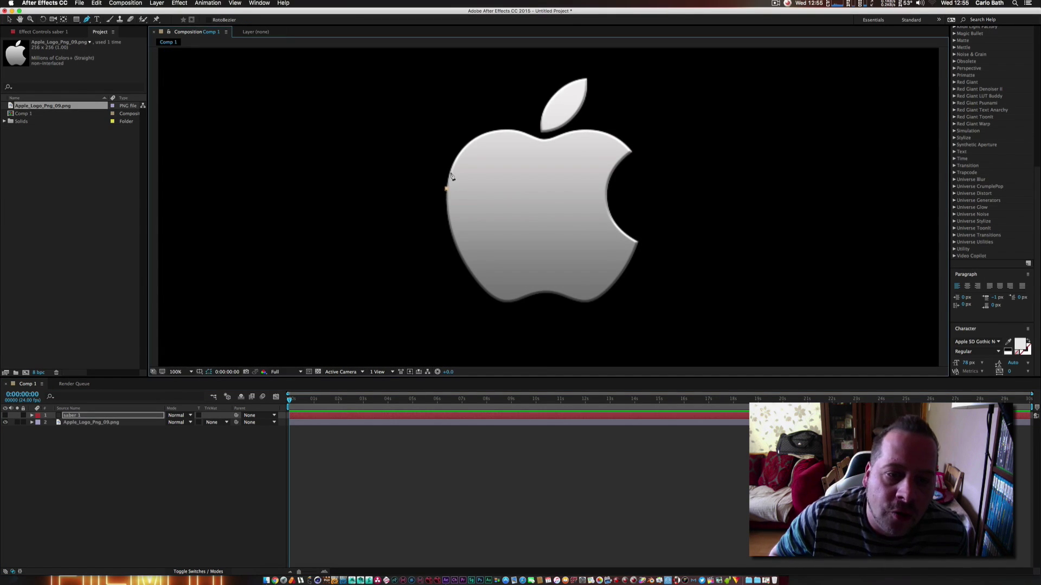
{"action": "left_click", "coordinate": [450, 172]}
{"action": "left_click", "coordinate": [456, 156]}
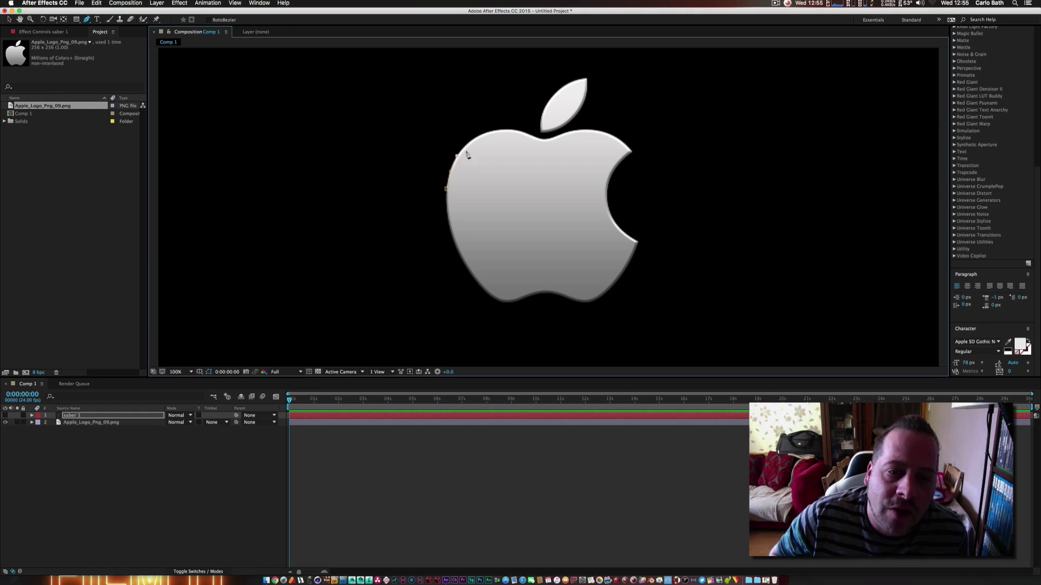
{"action": "left_click", "coordinate": [491, 132]}
{"action": "left_click", "coordinate": [515, 130]}
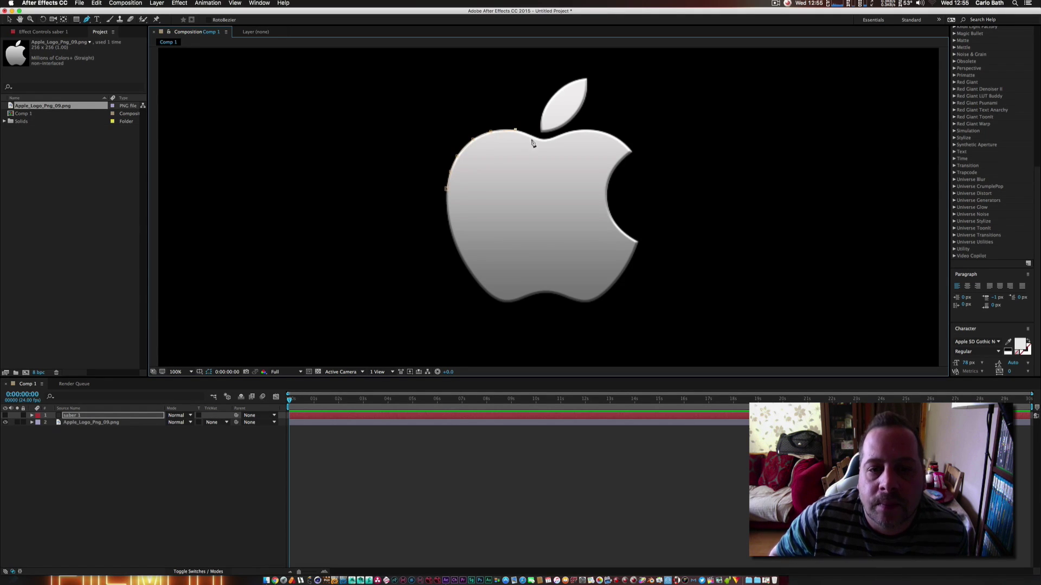
{"action": "left_click", "coordinate": [540, 139]}
{"action": "left_click", "coordinate": [550, 139]}
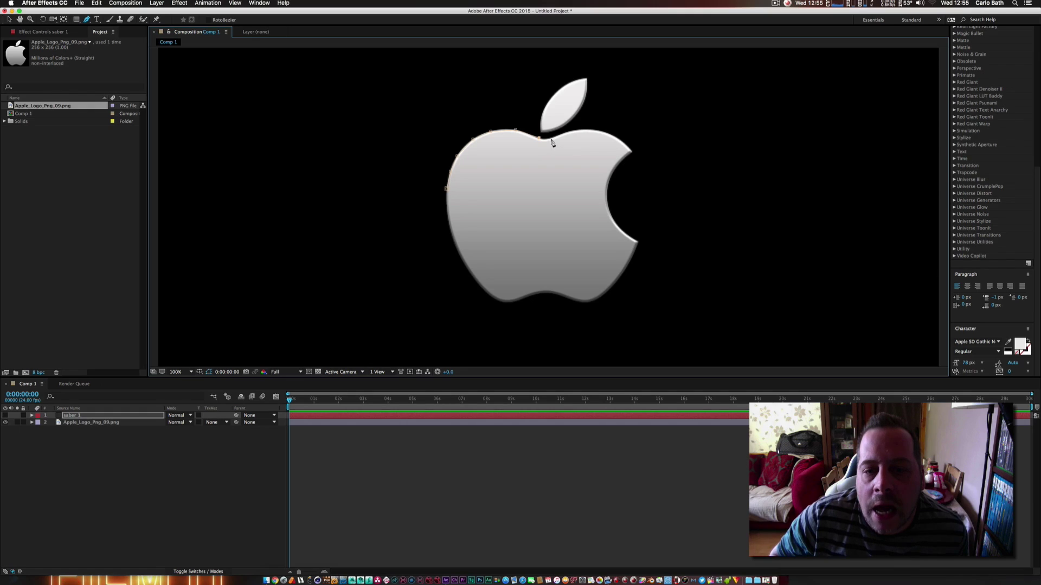
{"action": "left_click", "coordinate": [565, 133]}
{"action": "left_click", "coordinate": [587, 132]}
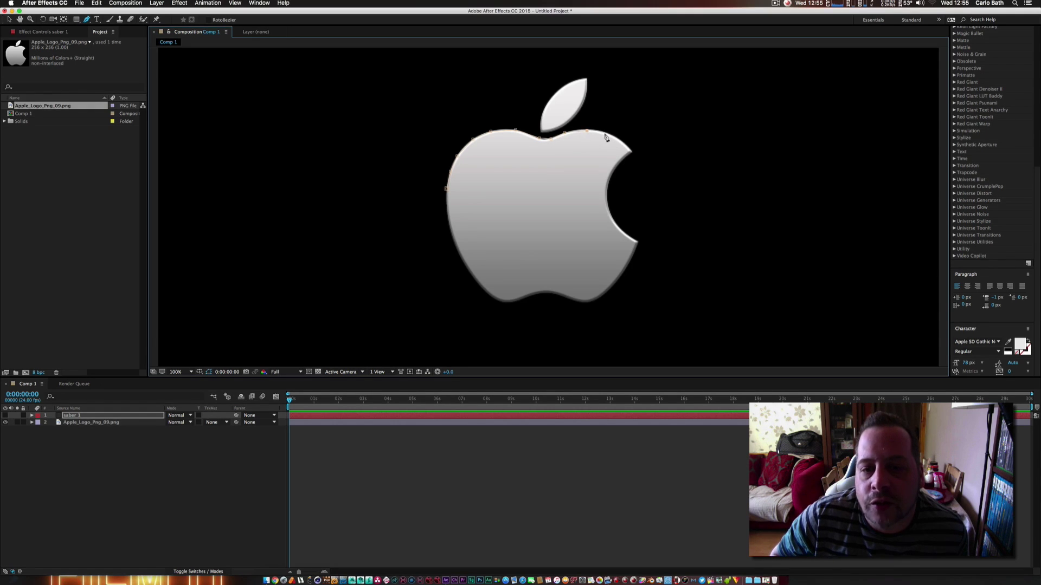
{"action": "left_click", "coordinate": [606, 133]}
{"action": "left_click", "coordinate": [626, 147]}
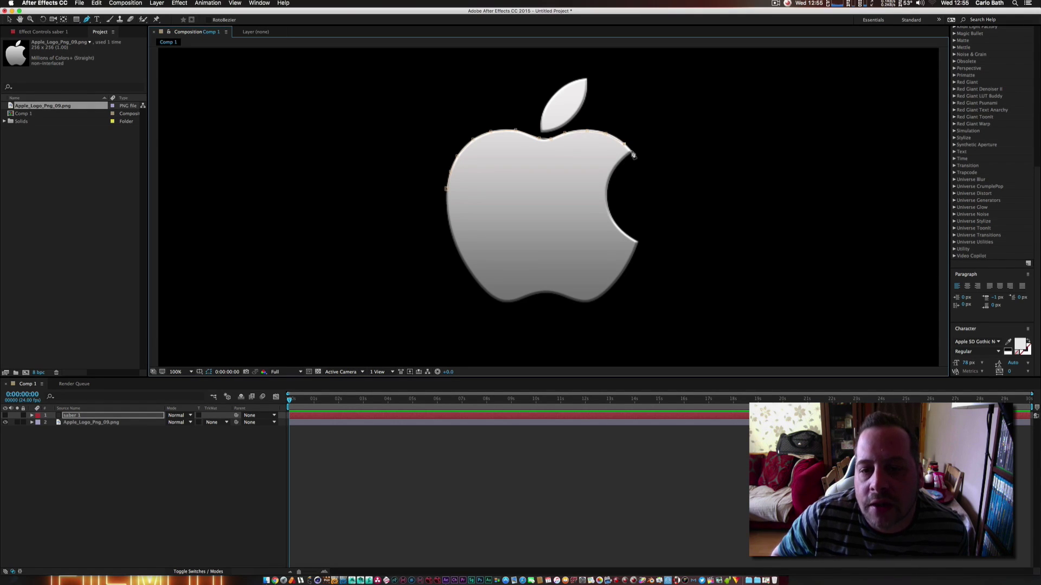
{"action": "left_click", "coordinate": [621, 161]}
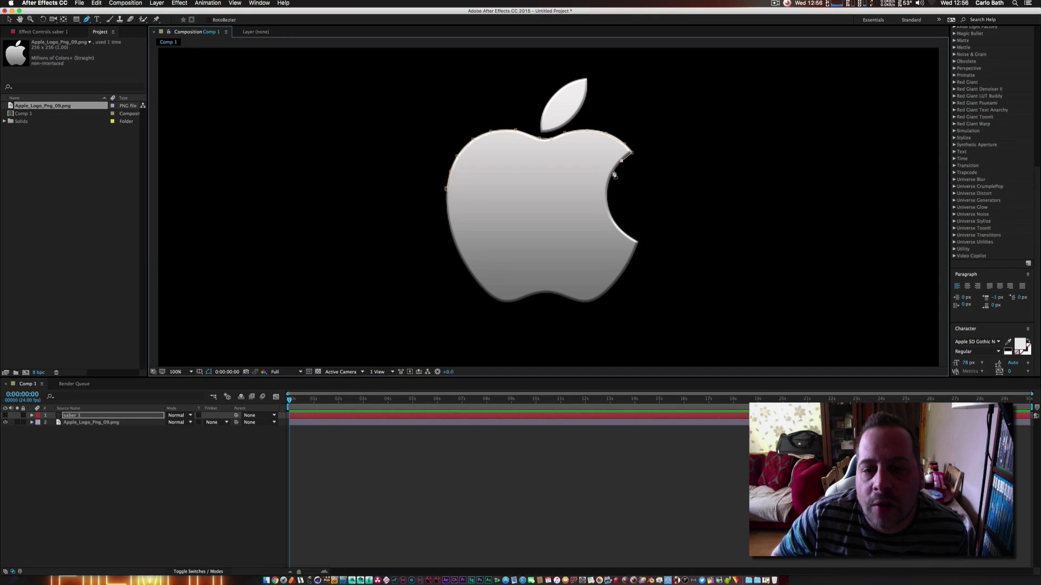
{"action": "left_click", "coordinate": [612, 171]}
{"action": "left_click", "coordinate": [606, 190]}
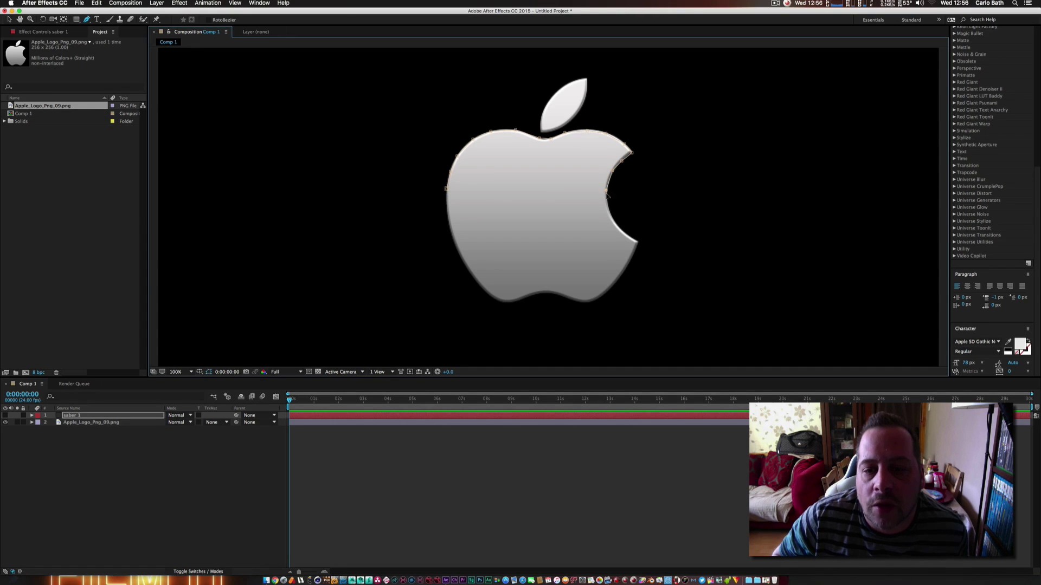
{"action": "left_click", "coordinate": [609, 212]}
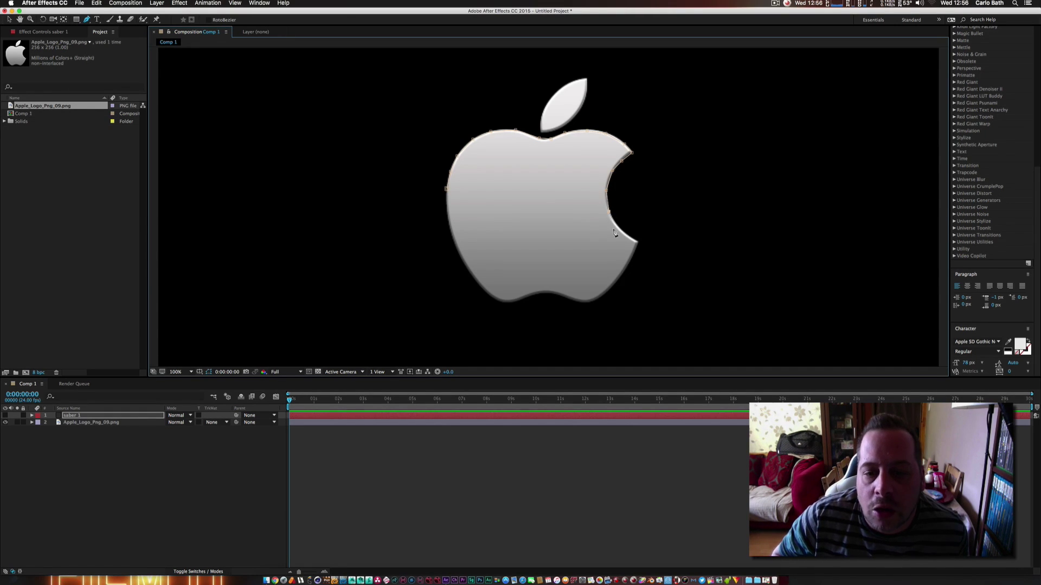
{"action": "left_click", "coordinate": [617, 225]}
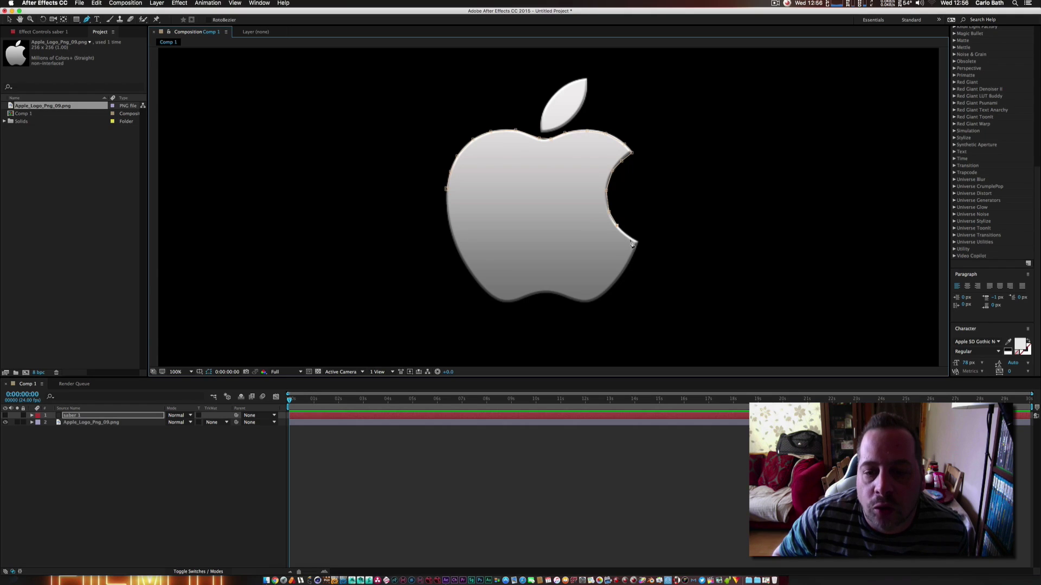
{"action": "left_click", "coordinate": [635, 242]}
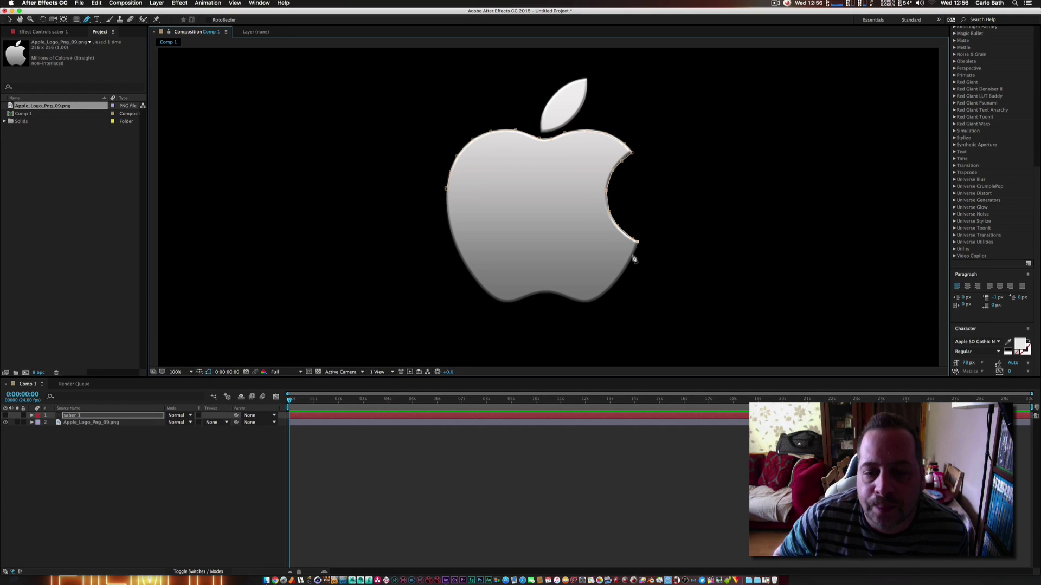
{"action": "left_click", "coordinate": [632, 255]}
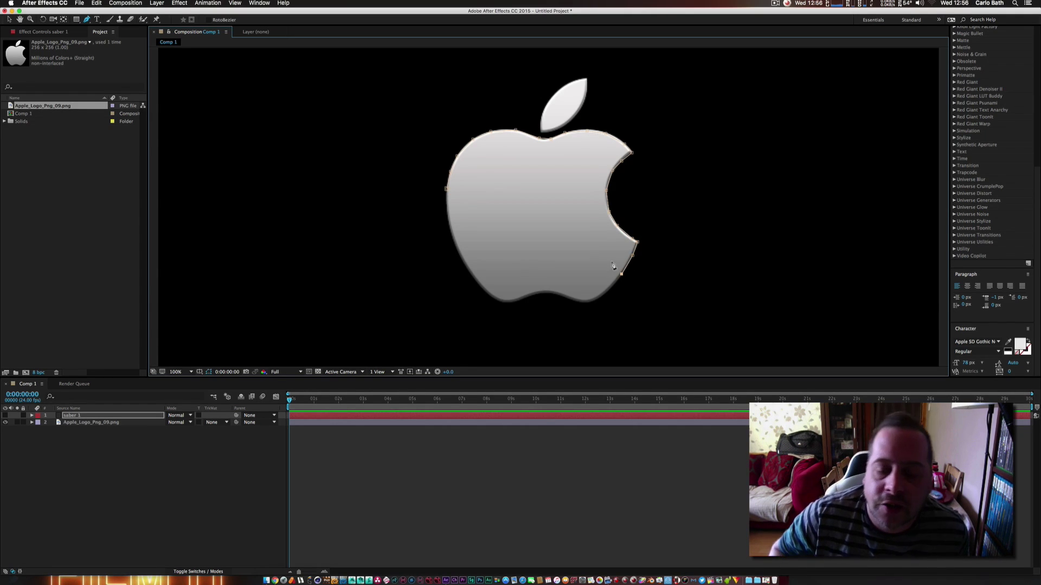
{"action": "left_click", "coordinate": [613, 285]}
{"action": "left_click", "coordinate": [600, 296]}
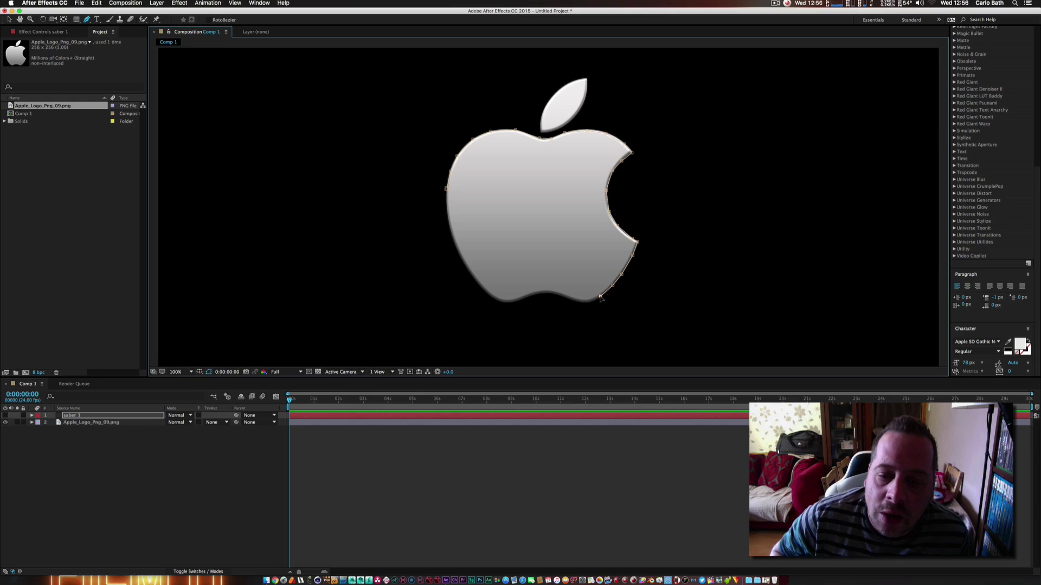
{"action": "left_click", "coordinate": [585, 302]}
{"action": "left_click", "coordinate": [567, 298]}
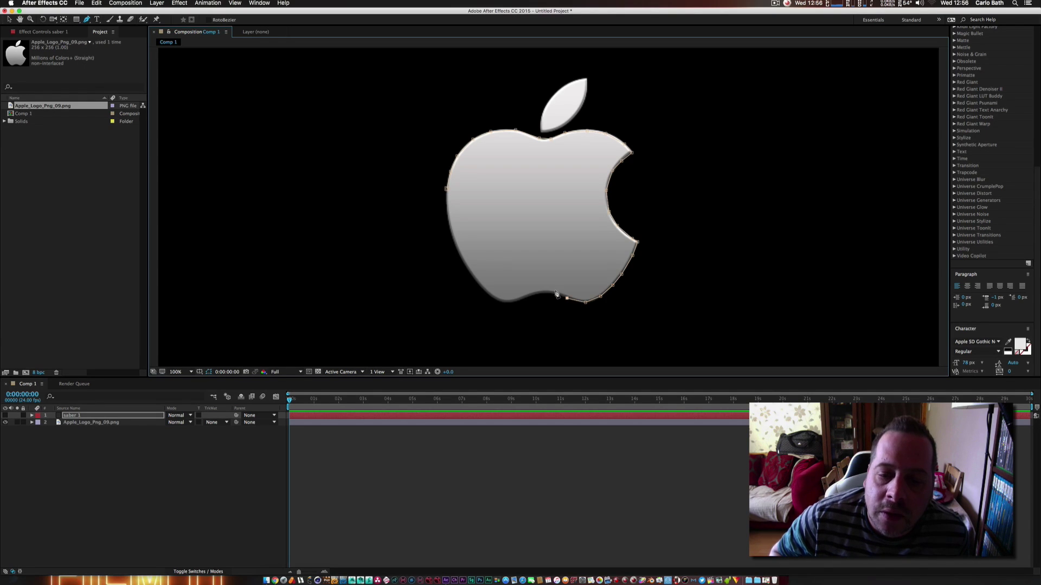
{"action": "left_click", "coordinate": [549, 293]}
{"action": "left_click", "coordinate": [535, 293]}
{"action": "left_click", "coordinate": [521, 299]}
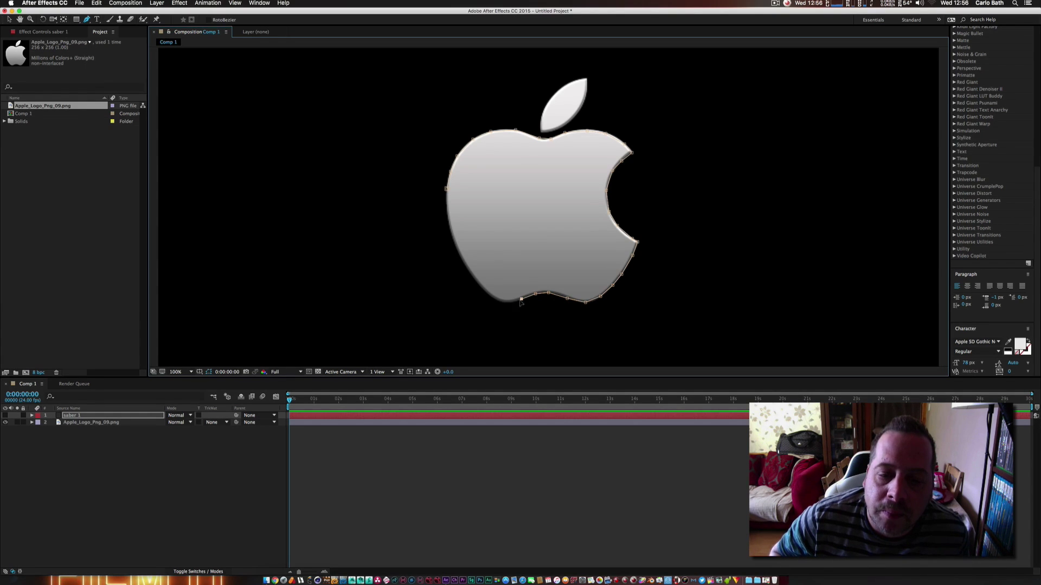
{"action": "left_click", "coordinate": [505, 302]}
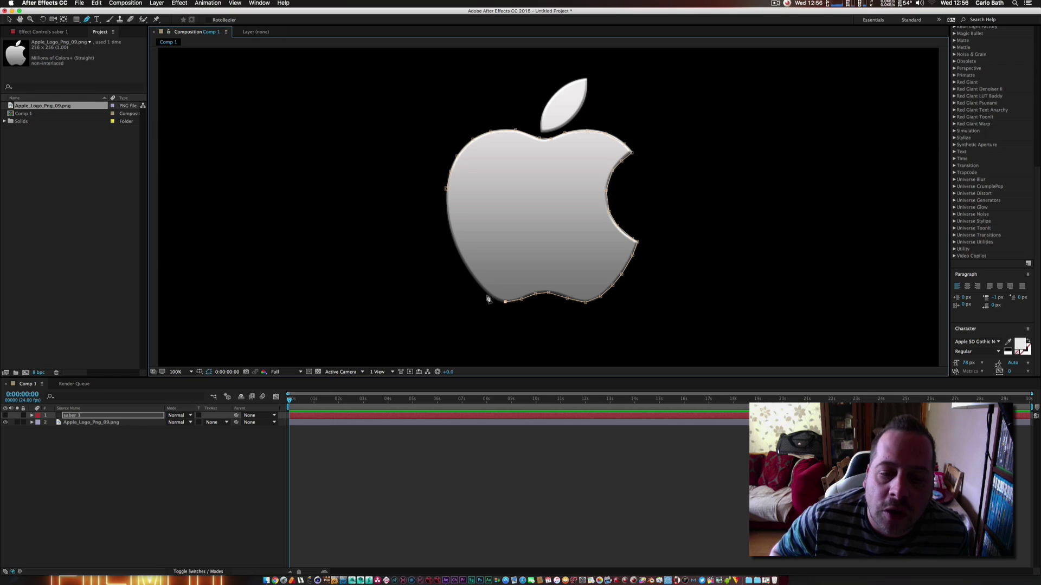
{"action": "left_click", "coordinate": [488, 294]}
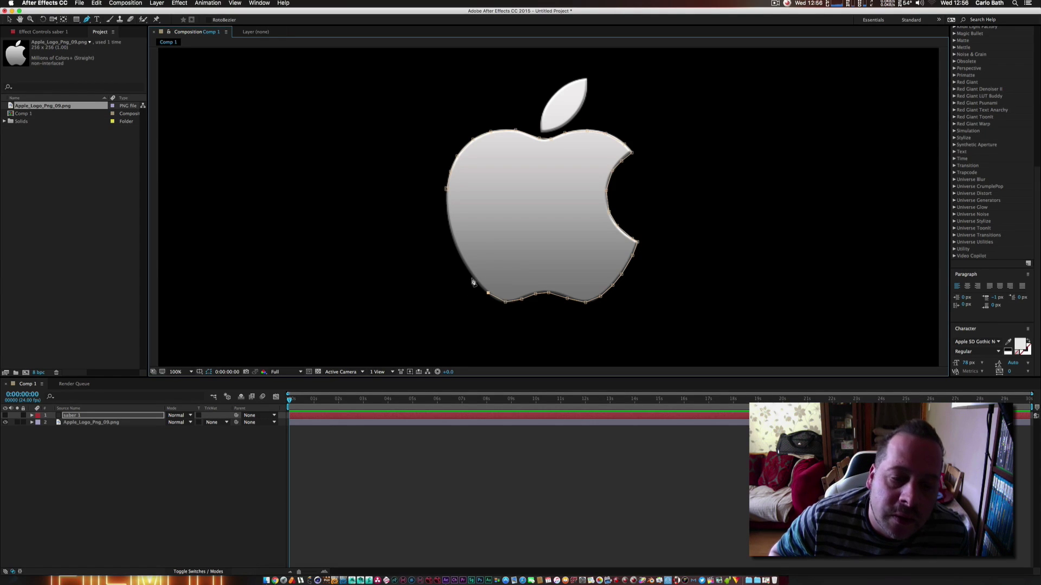
{"action": "left_click", "coordinate": [474, 277]}
{"action": "left_click", "coordinate": [462, 256]}
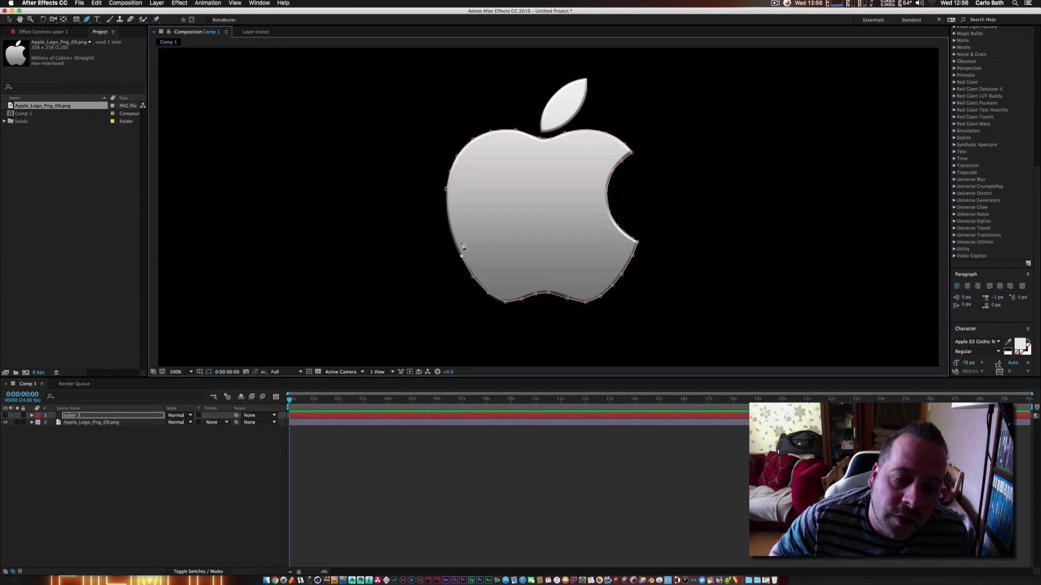
{"action": "left_click", "coordinate": [450, 238]}
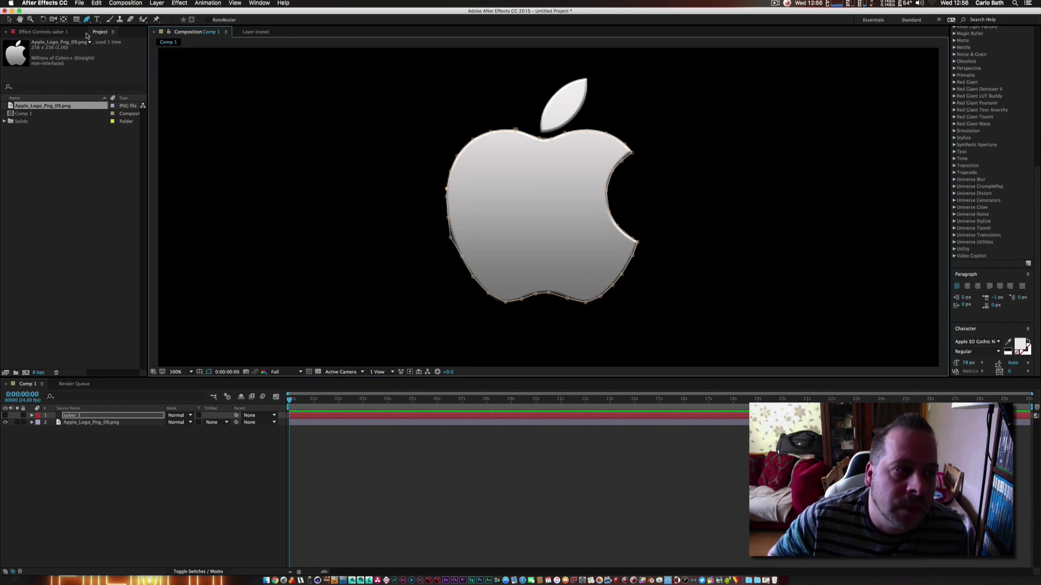
Nudge the mask point on the apple's lower-left edge to fit the outline, and deselect the saber 1 layer
{"action": "left_click", "coordinate": [10, 19]}
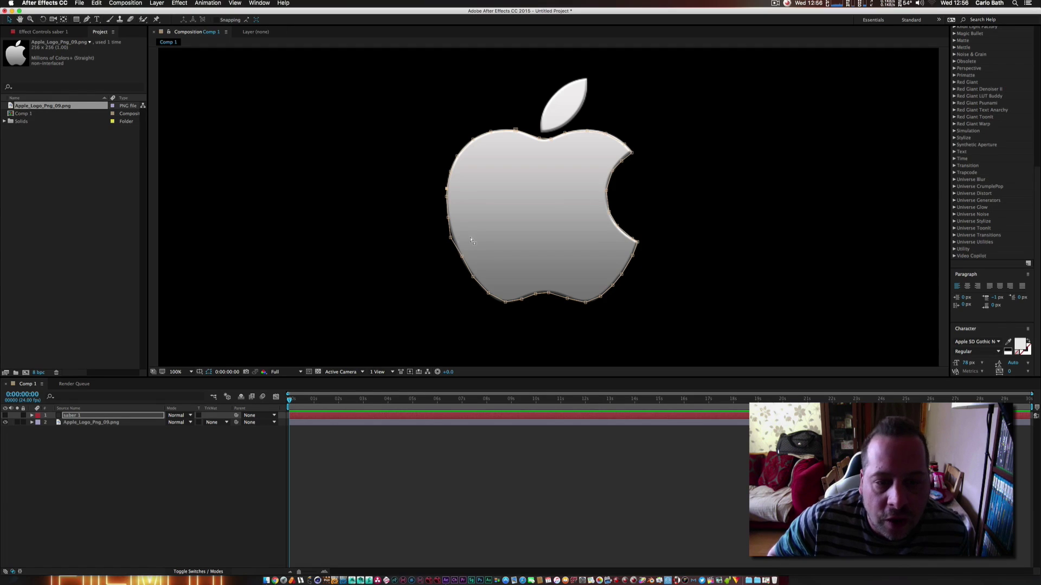
{"action": "left_click", "coordinate": [451, 239]}
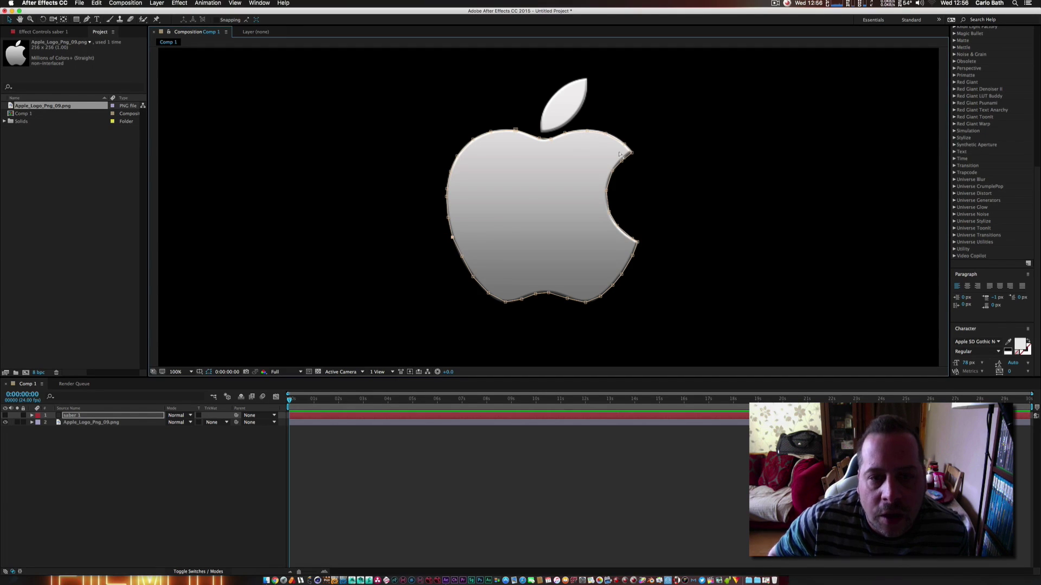
{"action": "left_click", "coordinate": [76, 452]}
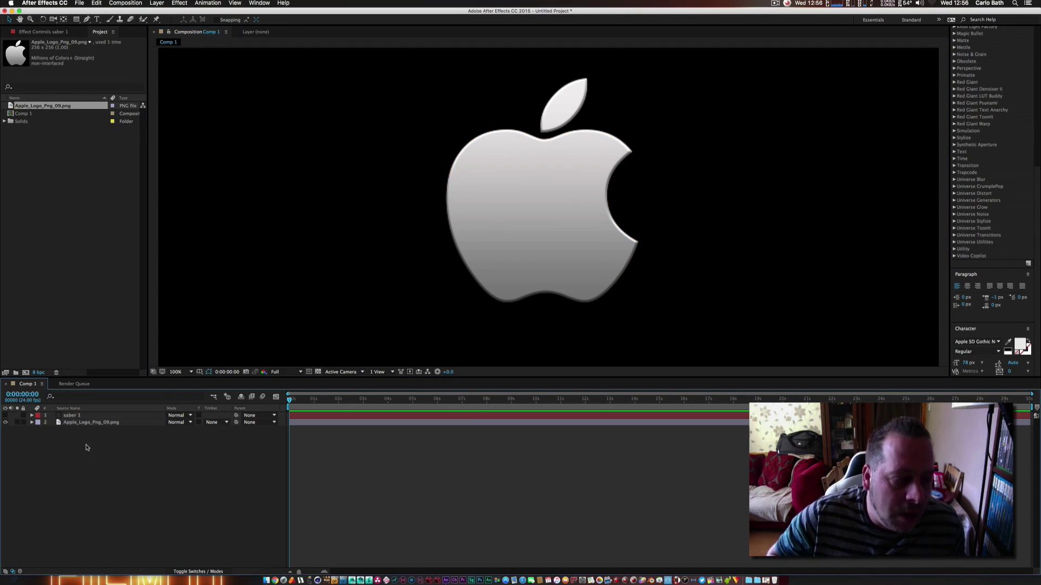
Create a 1920 x 1080 px solid layer named "saber 2" above saber 1, and hide it to expose the logo
{"action": "right_click", "coordinate": [79, 445]}
{"action": "mouse_move", "coordinate": [90, 450]}
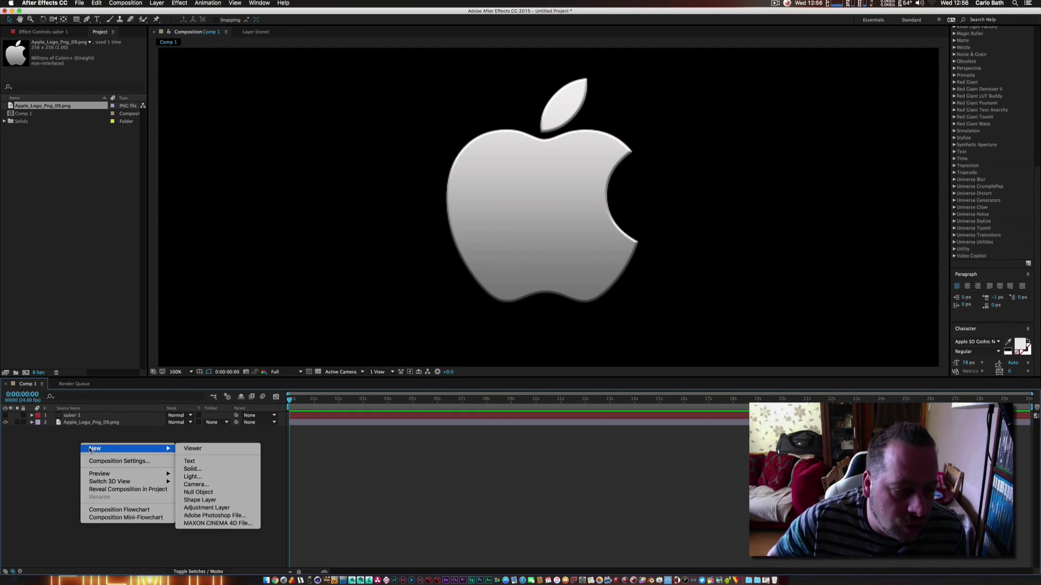
{"action": "left_click", "coordinate": [204, 470]}
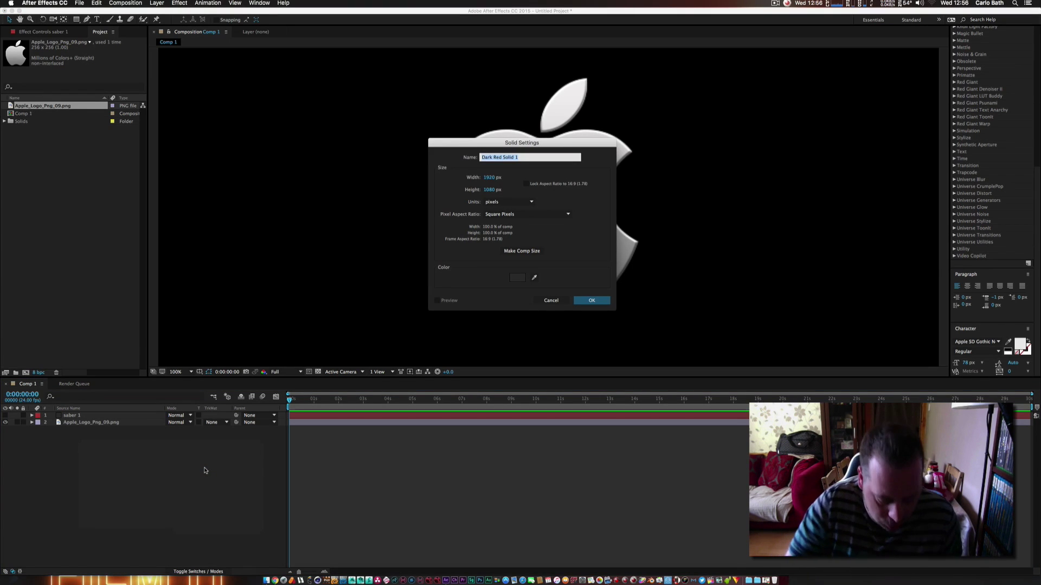
{"action": "type", "text": "saber "}
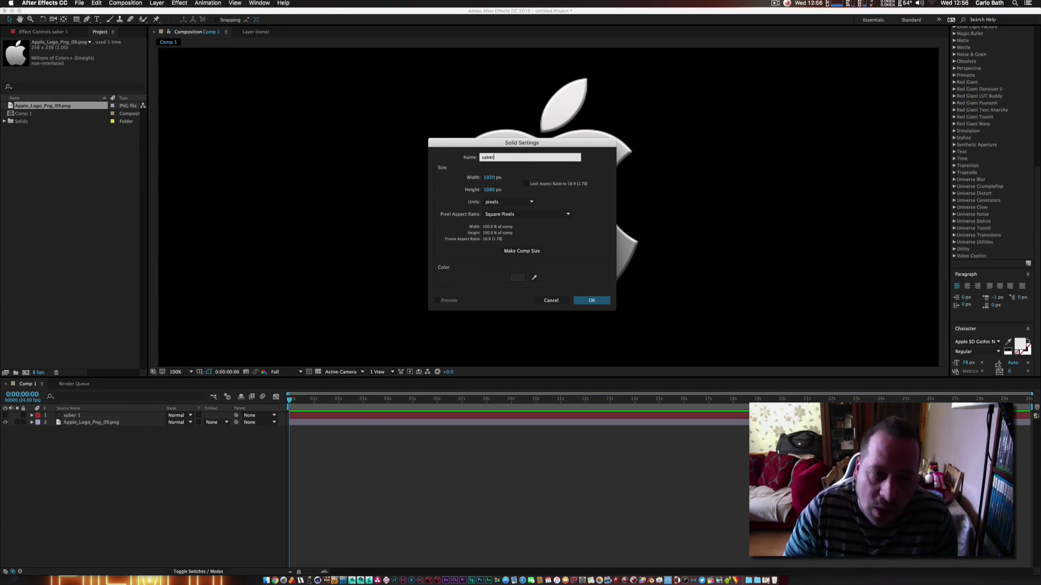
{"action": "type", "text": "2"}
{"action": "key", "text": "Return"}
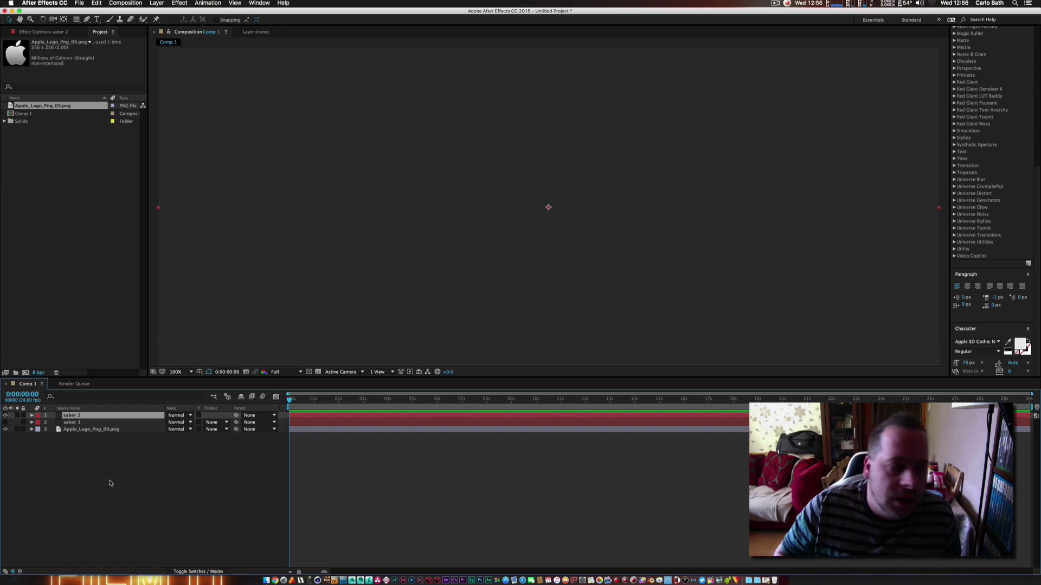
{"action": "left_click", "coordinate": [5, 415]}
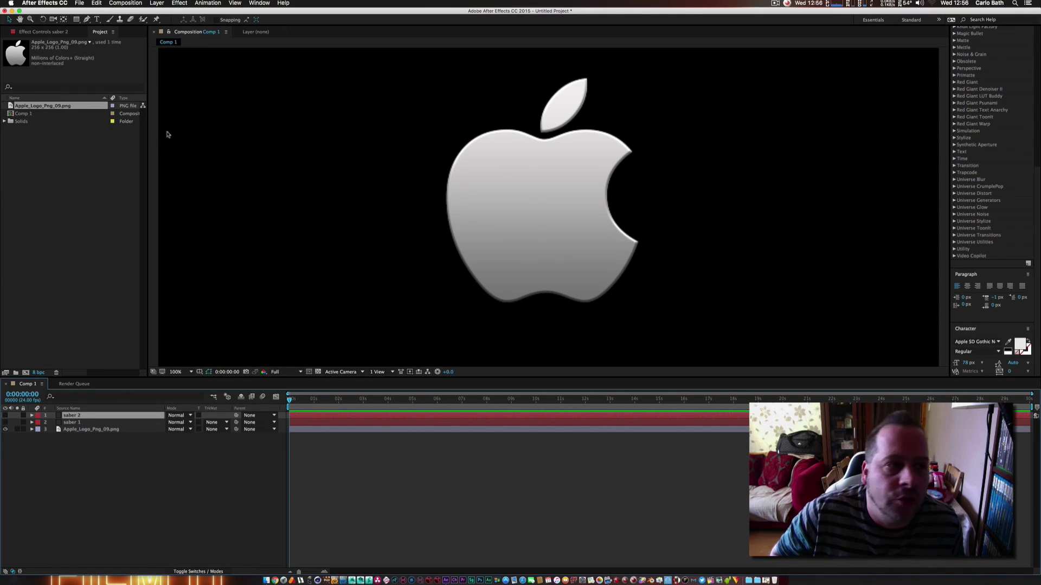
Trace a closed Pen tool mask around the Apple logo's leaf on the saber 2 layer
{"action": "left_click", "coordinate": [86, 19]}
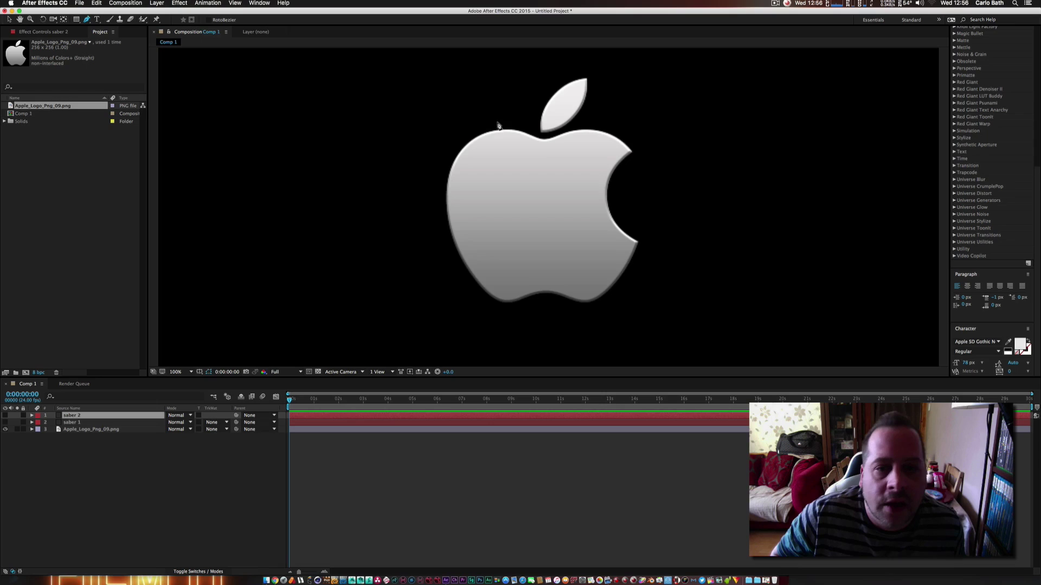
{"action": "left_click", "coordinate": [540, 129]}
{"action": "left_click", "coordinate": [541, 115]}
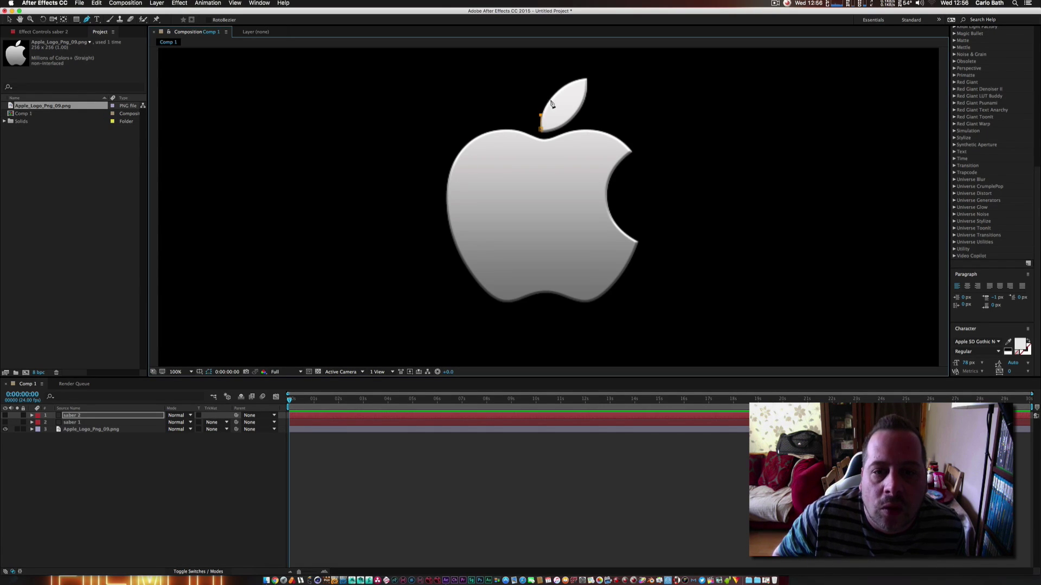
{"action": "left_click", "coordinate": [549, 101]}
{"action": "left_click", "coordinate": [560, 89]}
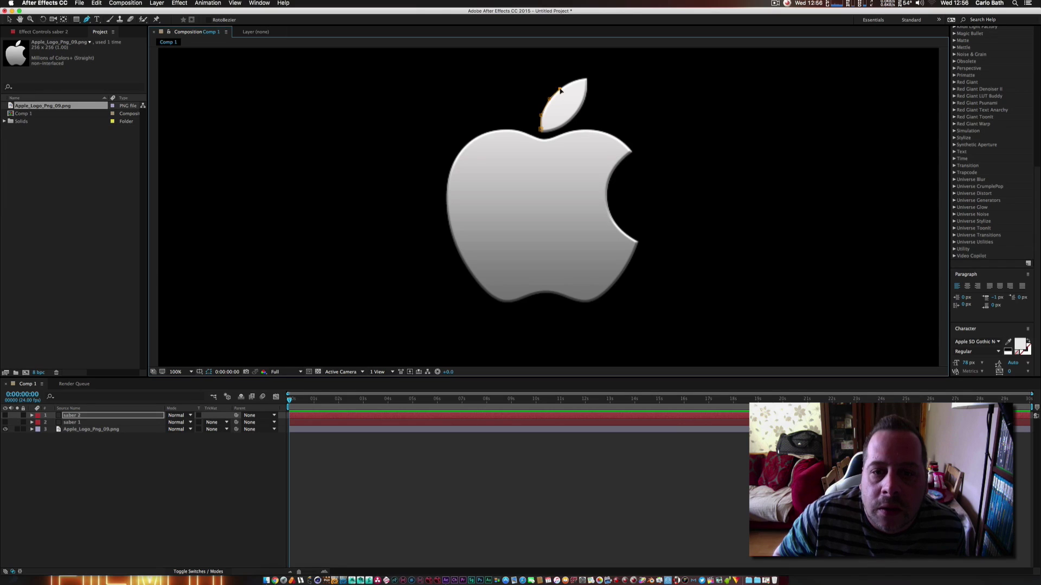
{"action": "left_click", "coordinate": [575, 82]}
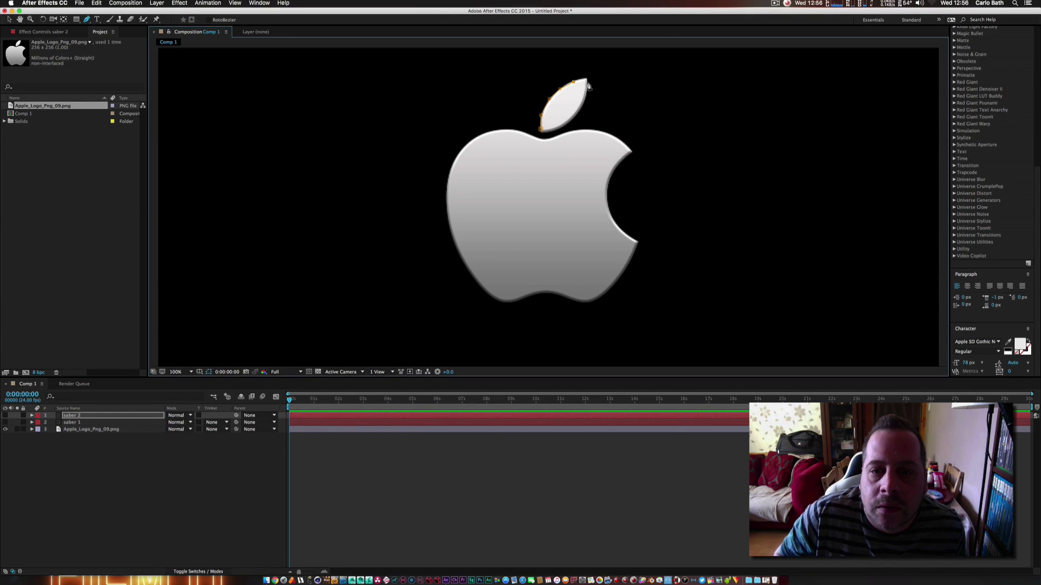
{"action": "left_click", "coordinate": [586, 83]}
{"action": "left_click", "coordinate": [587, 91]}
{"action": "left_click", "coordinate": [584, 103]}
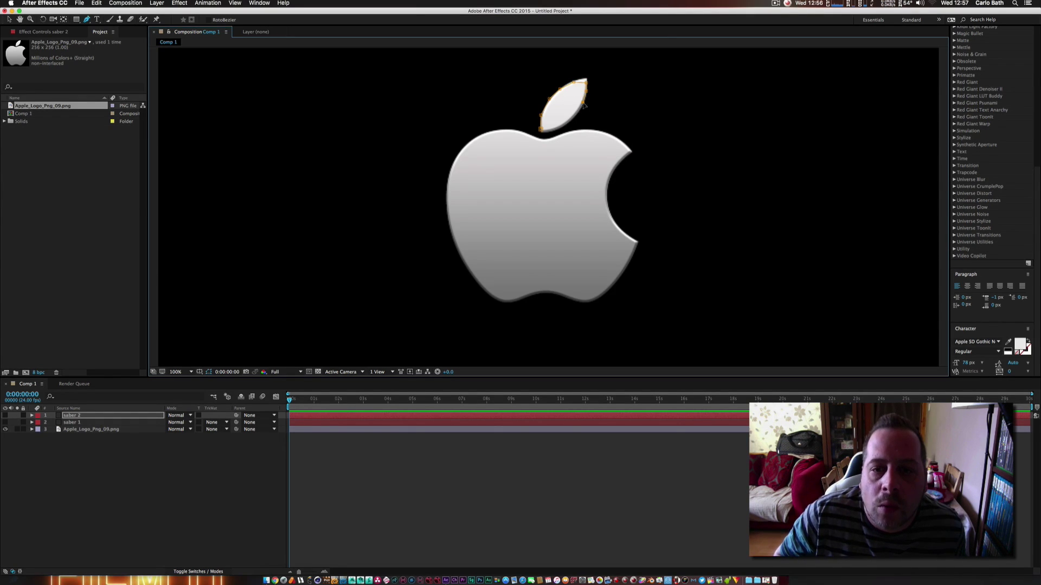
{"action": "left_click", "coordinate": [576, 114]}
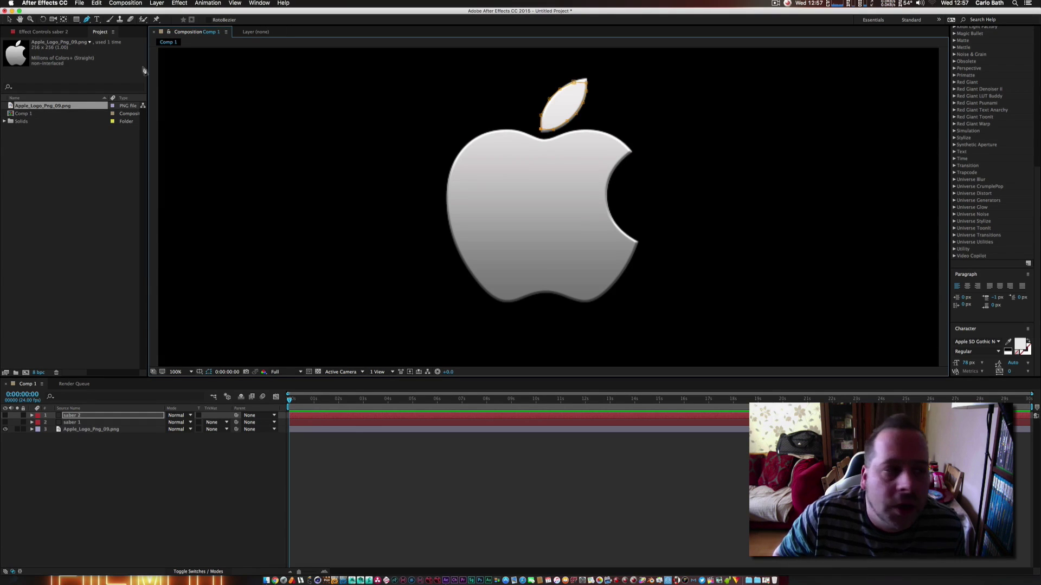
Nudge the leaf mask's points at the upper tip and lower end to fit the outline, and deselect the saber 2 layer
{"action": "left_click", "coordinate": [9, 19]}
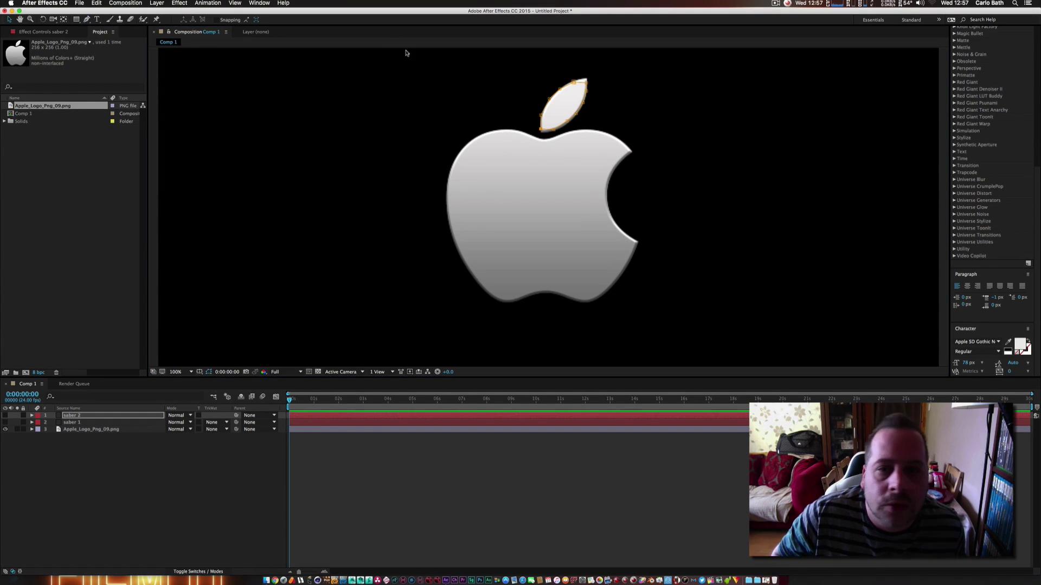
{"action": "left_click_drag", "start_coordinate": [586, 83], "coordinate": [587, 80]}
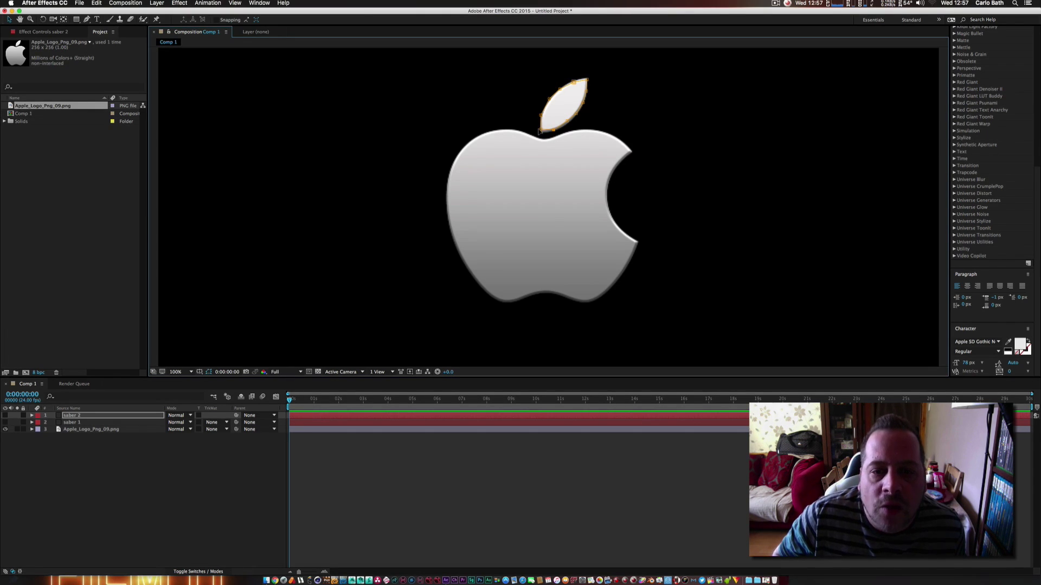
{"action": "left_click_drag", "start_coordinate": [540, 130], "coordinate": [541, 131]}
{"action": "left_click", "coordinate": [69, 440]}
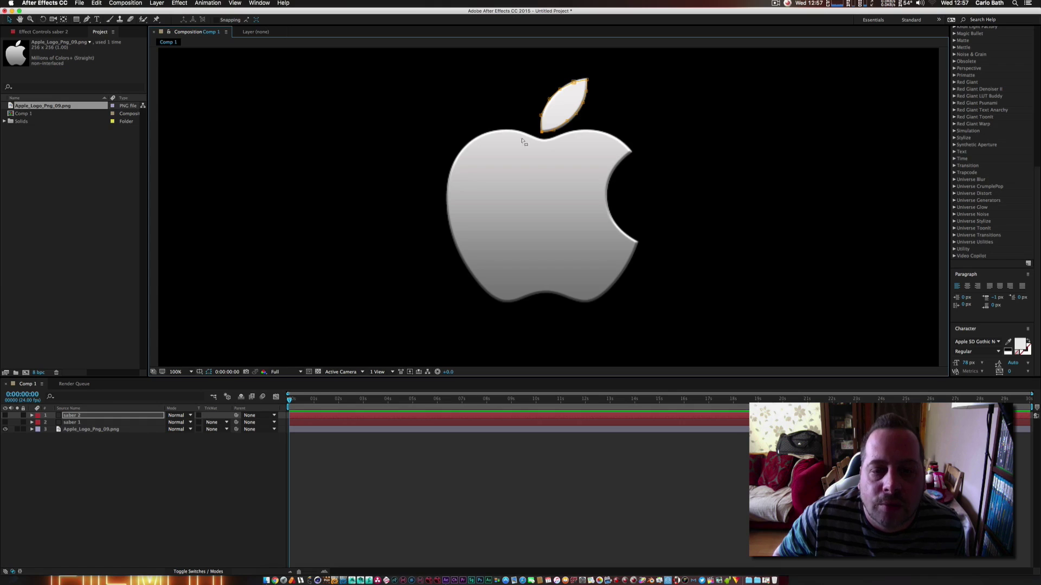
Apply the Video Copilot Saber effect to the saber 1 layer
{"action": "left_click", "coordinate": [72, 423]}
{"action": "right_click", "coordinate": [73, 423]}
{"action": "left_click", "coordinate": [70, 422]}
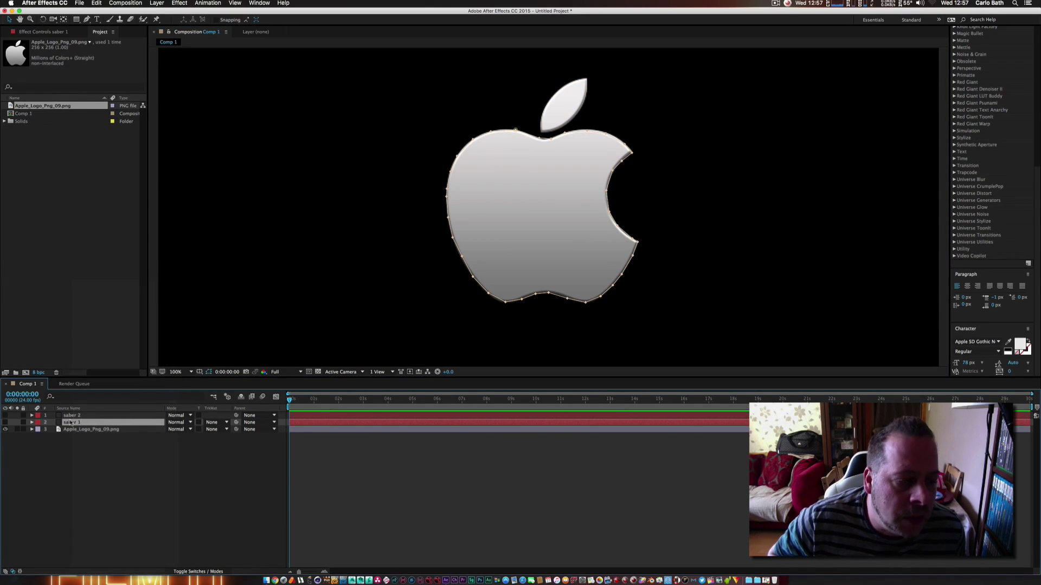
{"action": "right_click", "coordinate": [73, 423]}
{"action": "mouse_move", "coordinate": [122, 385]}
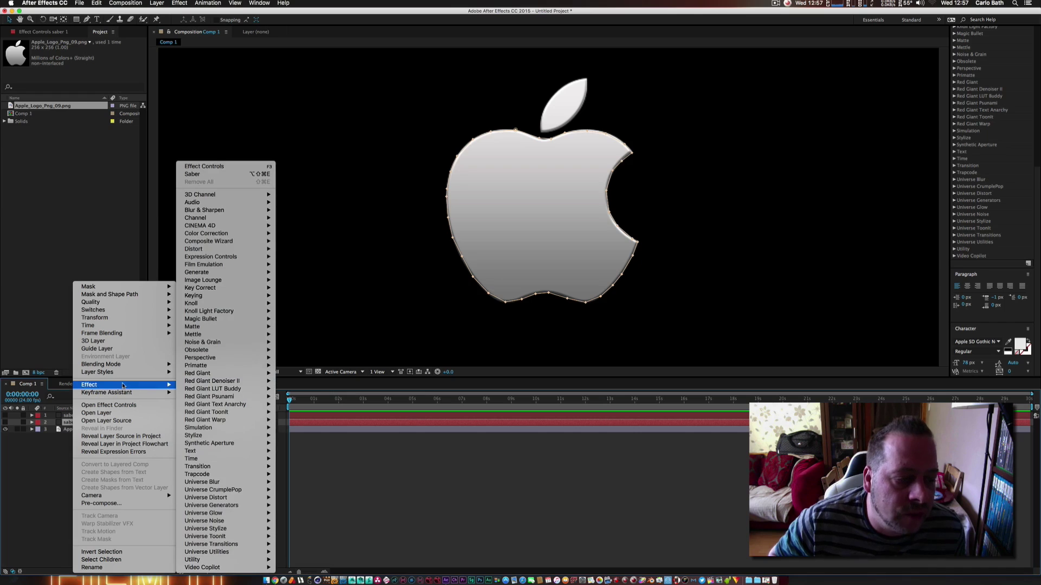
{"action": "mouse_move", "coordinate": [265, 567]}
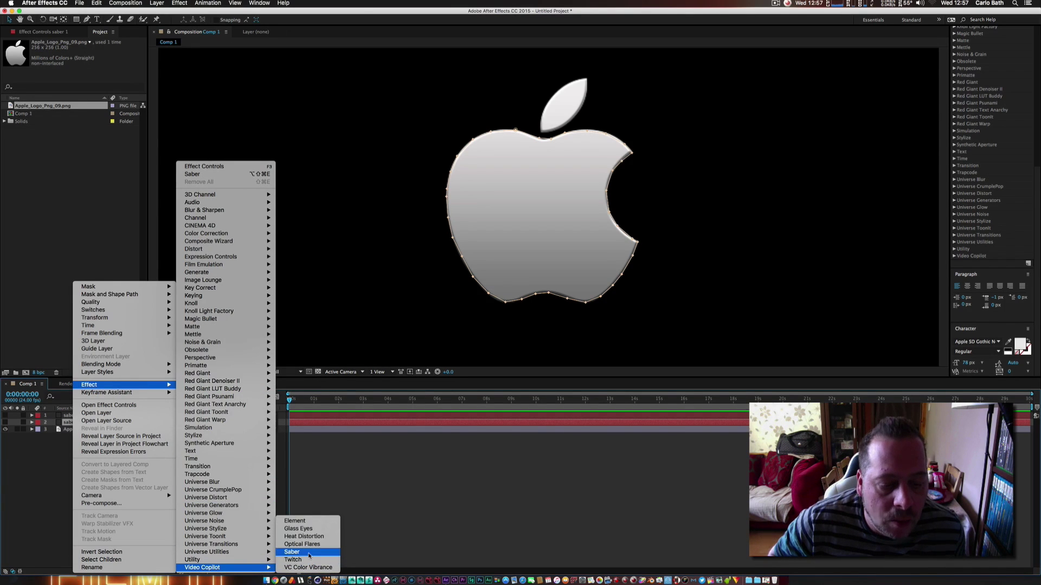
{"action": "left_click", "coordinate": [310, 553]}
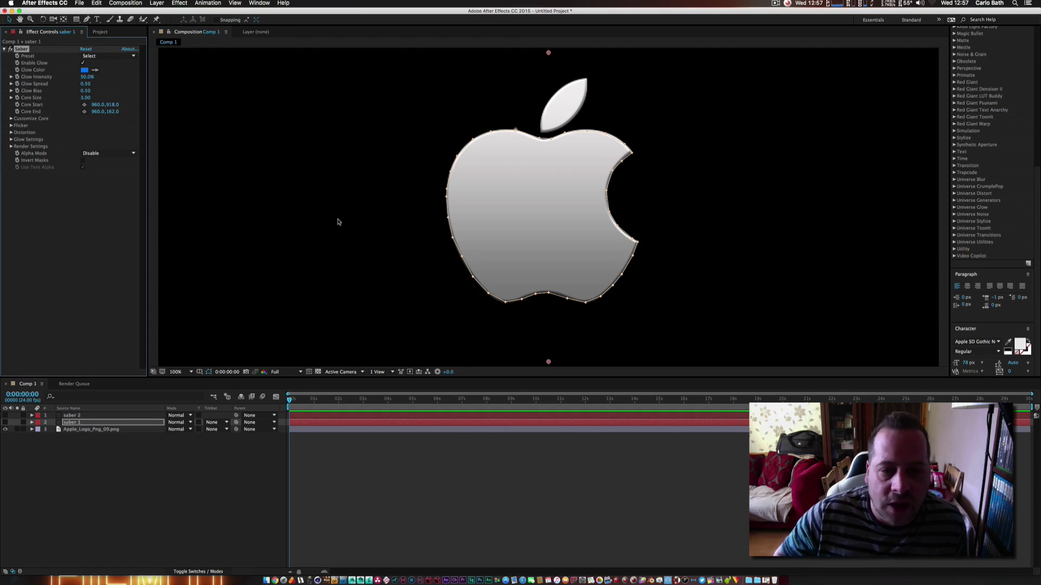
Set the Saber effect's Core Type to Layer Masks on saber 1 and make that layer visible
{"action": "scroll", "coordinate": [379, 226], "scroll_direction": "down", "scroll_amount": 2}
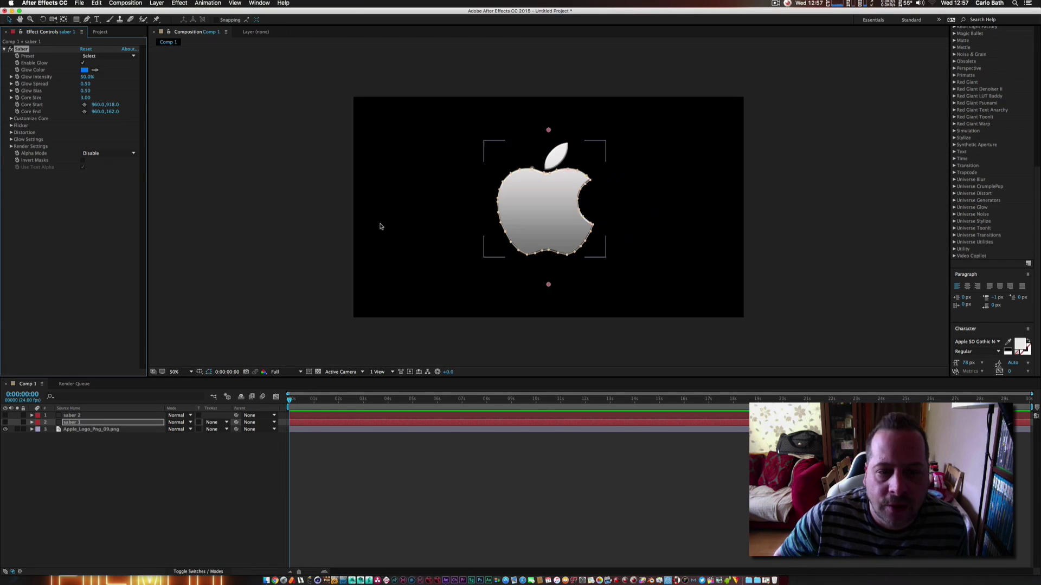
{"action": "left_click", "coordinate": [12, 118]}
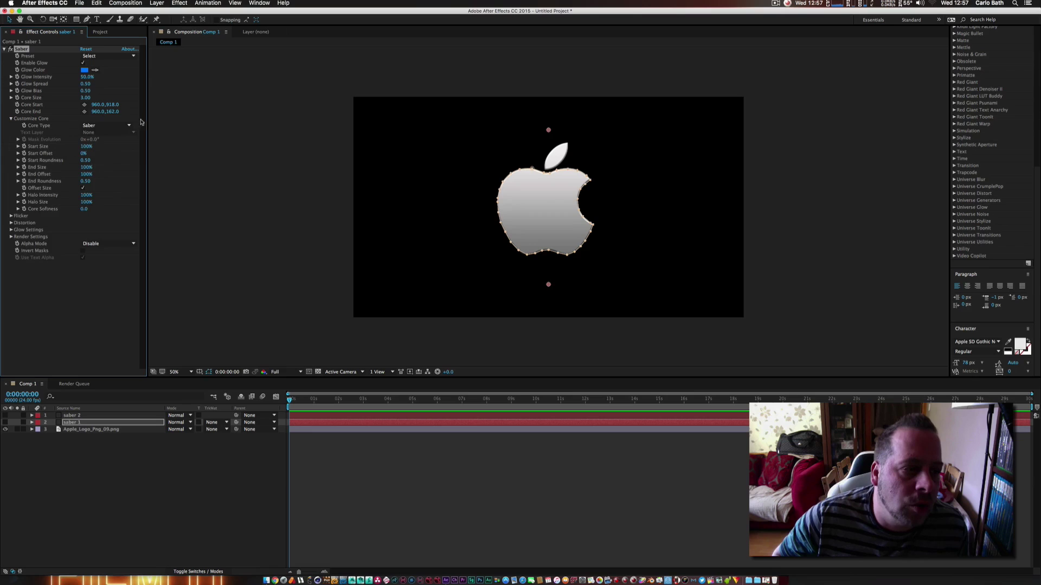
{"action": "left_click", "coordinate": [114, 125]}
{"action": "left_click", "coordinate": [115, 141]}
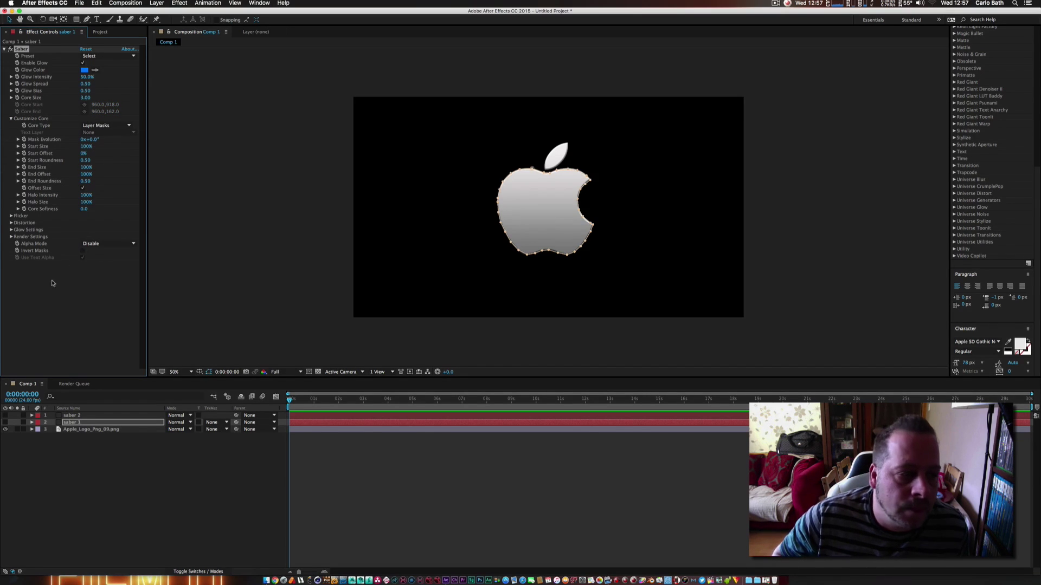
{"action": "left_click", "coordinate": [6, 422]}
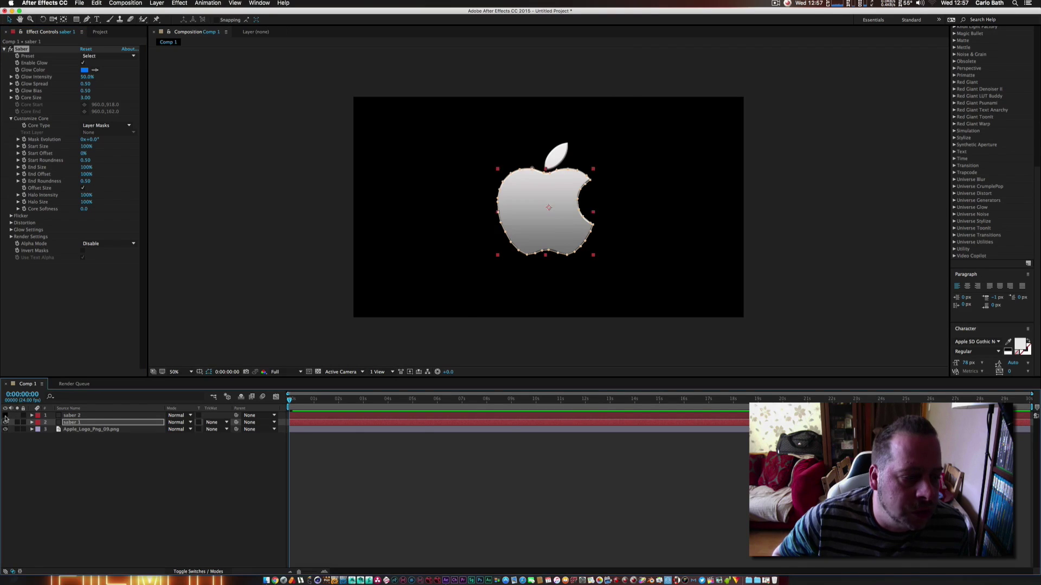
{"action": "left_click", "coordinate": [5, 415]}
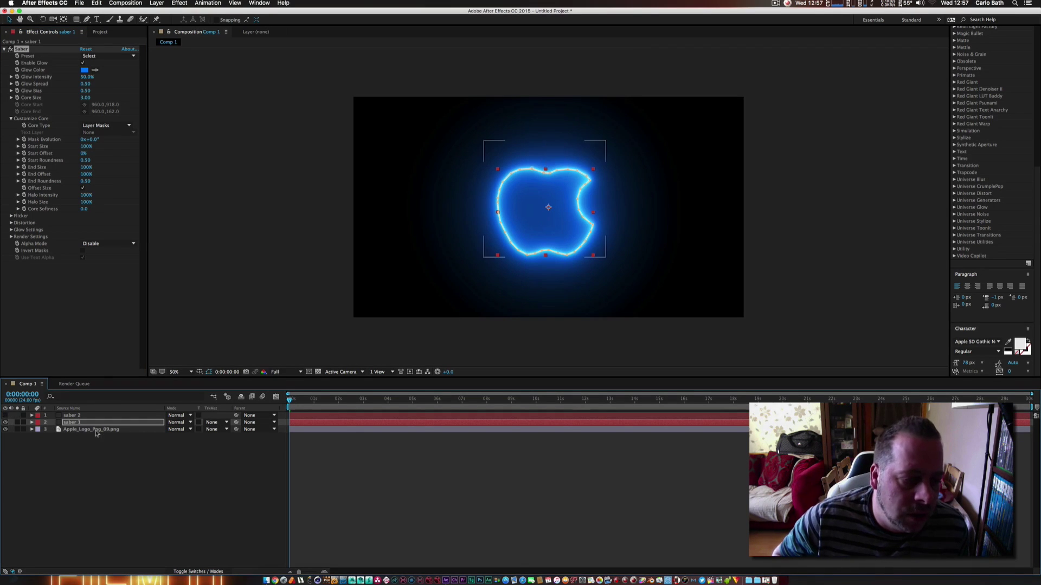
{"action": "left_click", "coordinate": [313, 298]}
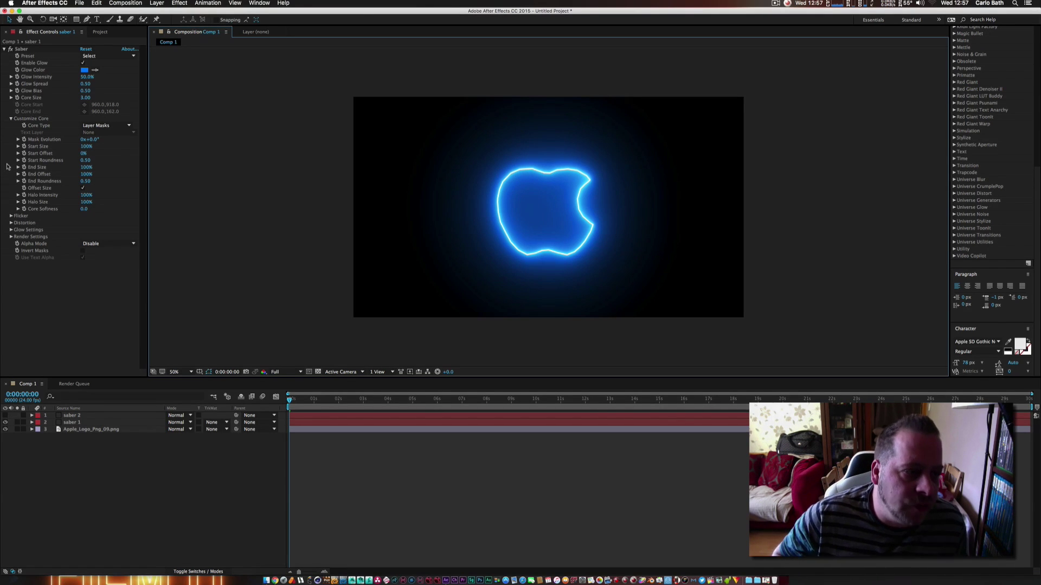
Set the Mask Feather of Mask 1 on the saber 1 layer to 117 pixels, and collapse the layer's properties
{"action": "left_click", "coordinate": [74, 423]}
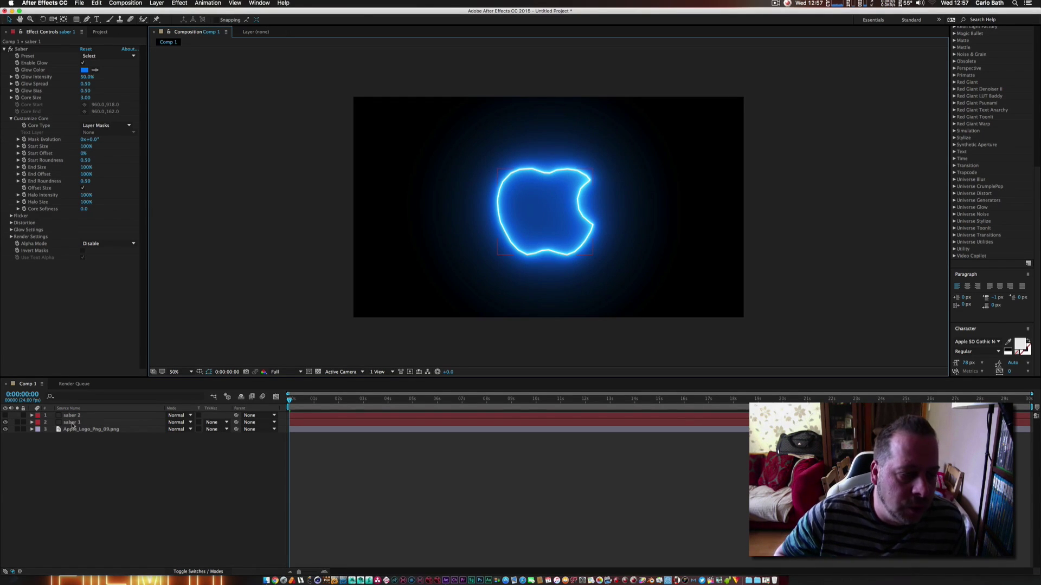
{"action": "key", "text": "f"}
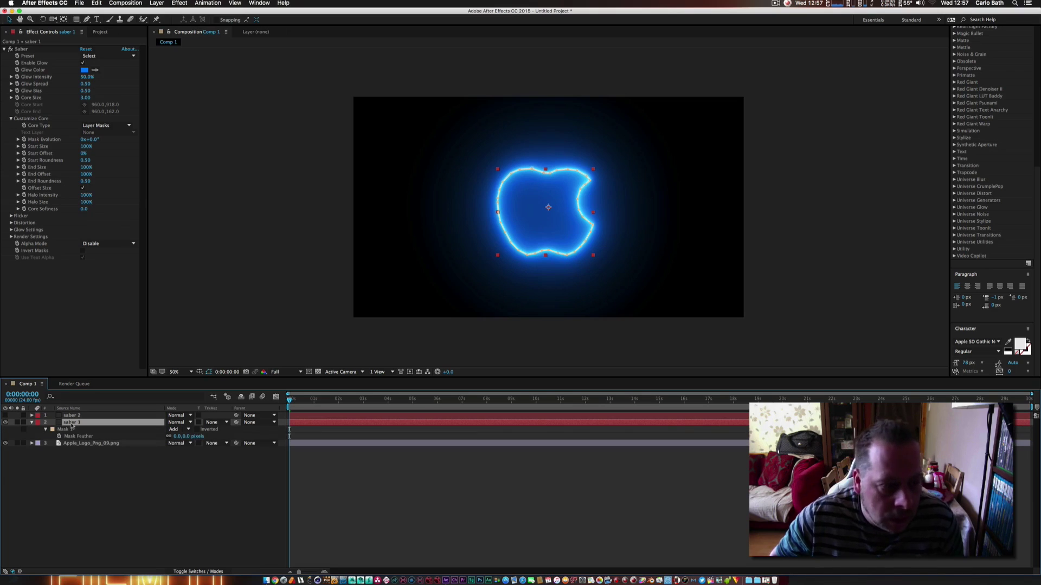
{"action": "left_click_drag", "start_coordinate": [185, 439], "coordinate": [282, 381]}
{"action": "left_click", "coordinate": [372, 341]}
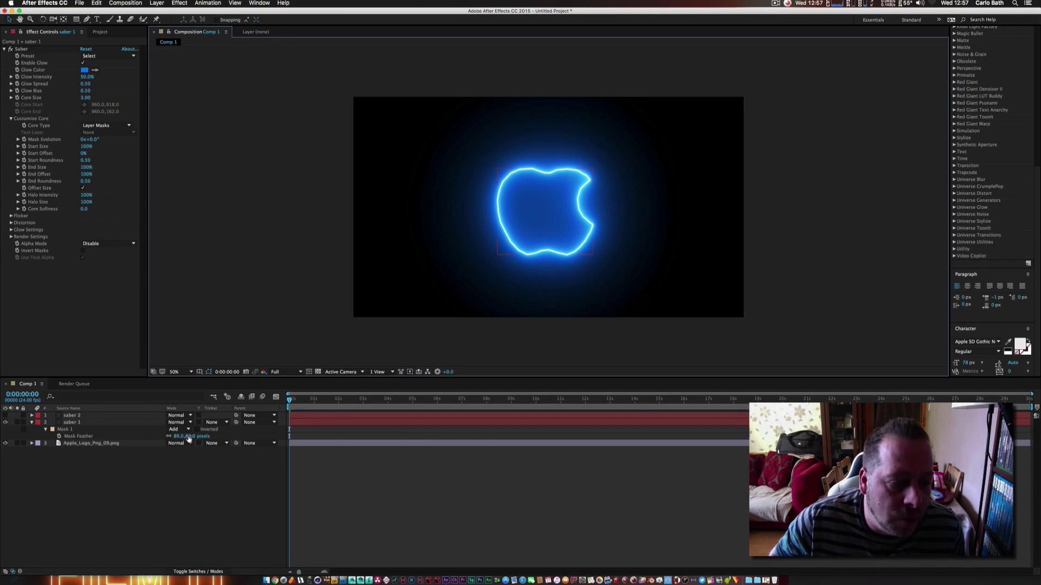
{"action": "left_click_drag", "start_coordinate": [189, 439], "coordinate": [418, 344]}
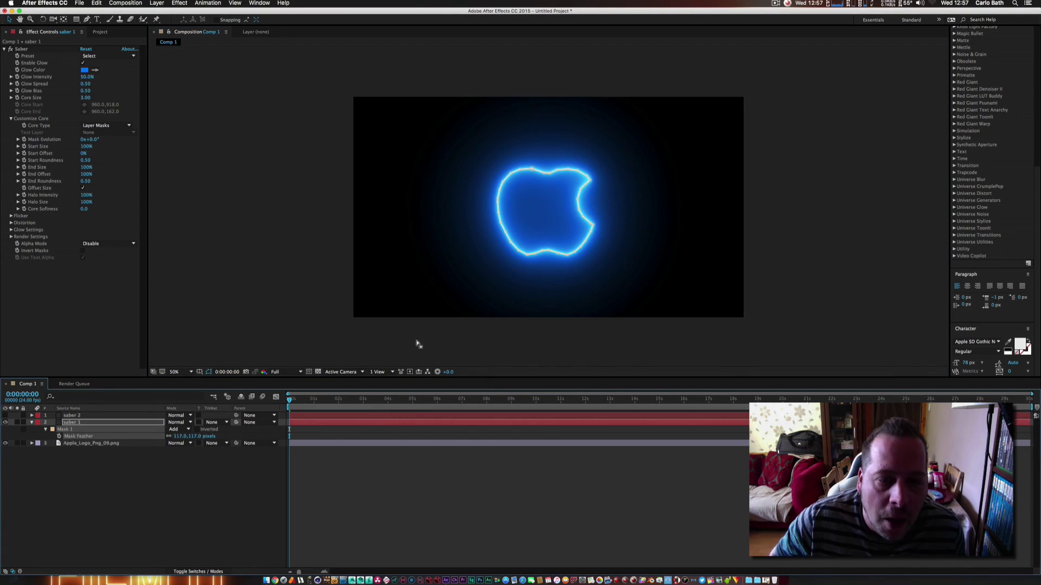
{"action": "left_click", "coordinate": [478, 333]}
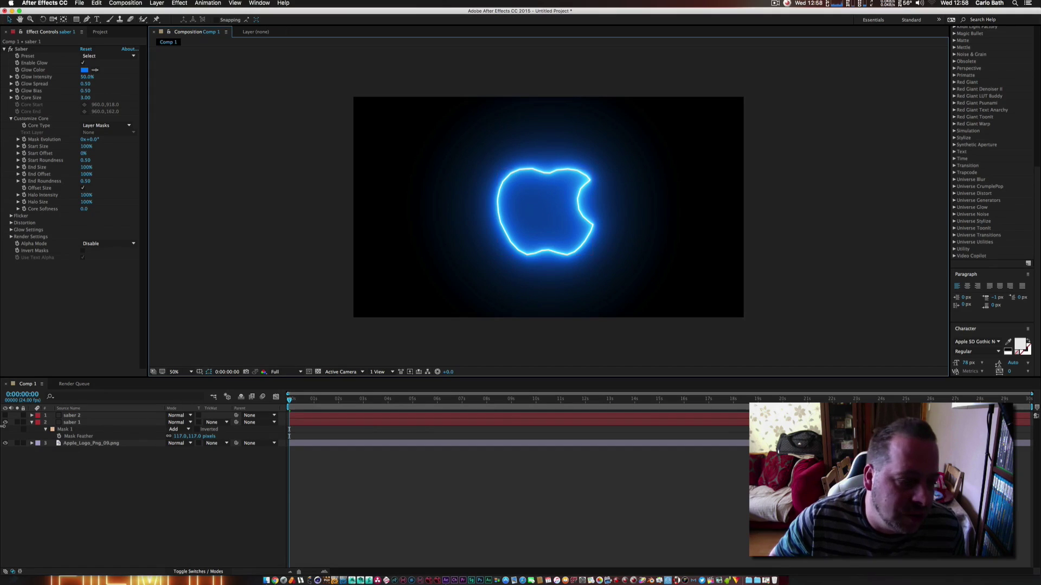
{"action": "left_click", "coordinate": [32, 423]}
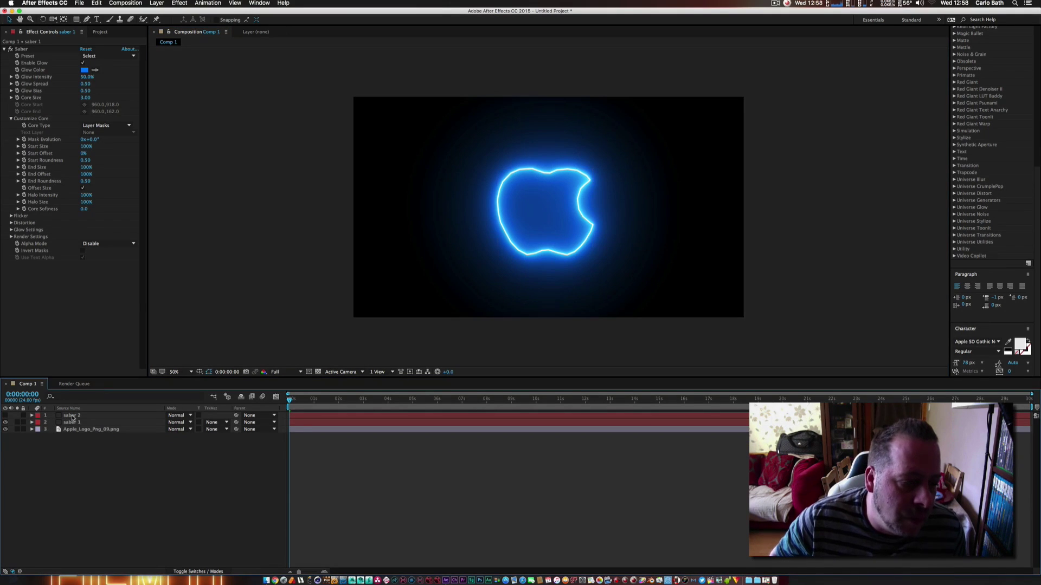
Make the saber 2 layer visible and apply the Video Copilot Saber effect to it
{"action": "left_click", "coordinate": [63, 415]}
{"action": "left_click", "coordinate": [7, 416]}
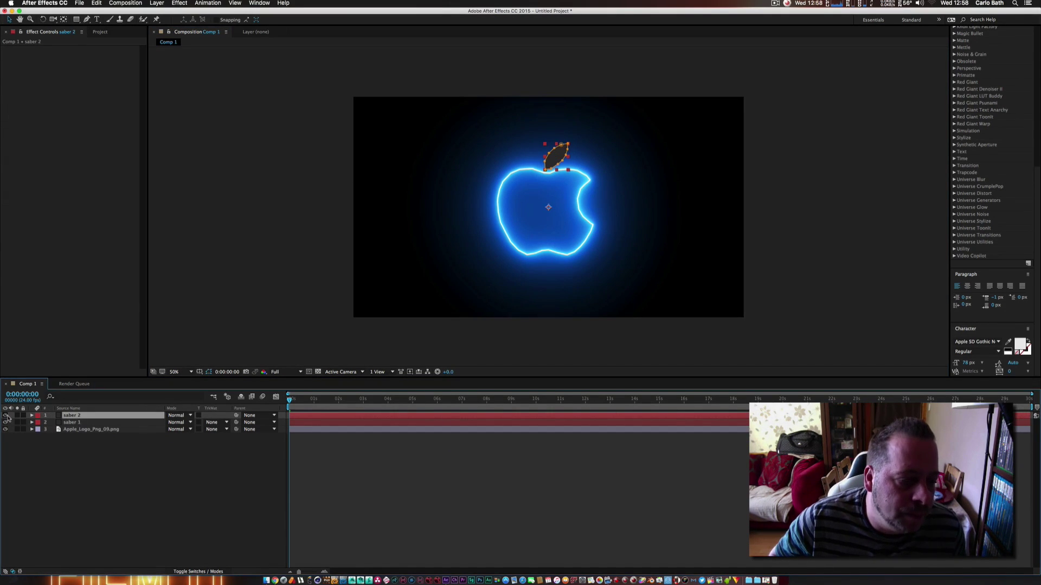
{"action": "right_click", "coordinate": [81, 416]}
{"action": "mouse_move", "coordinate": [118, 385]}
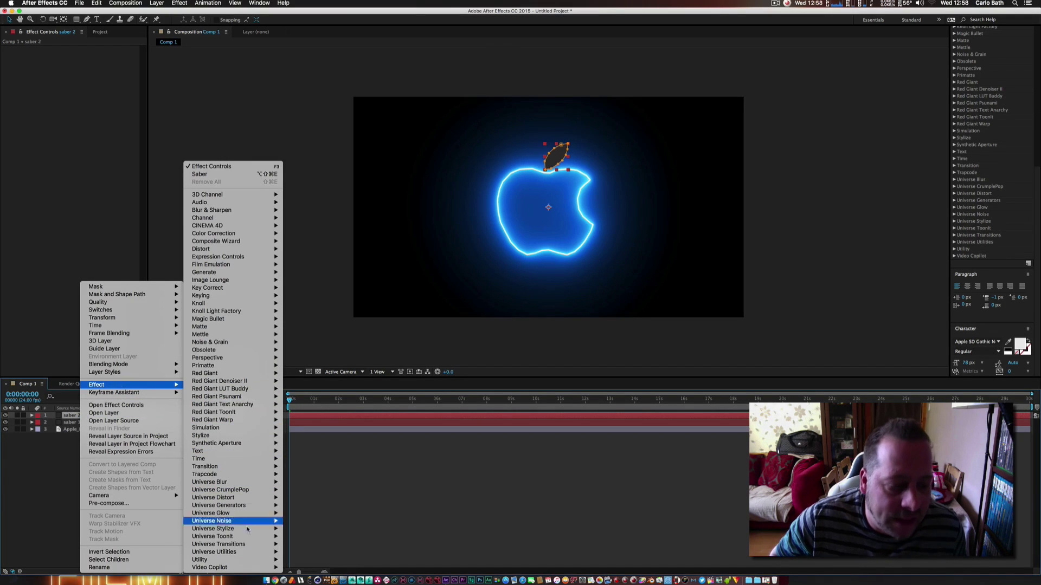
{"action": "mouse_move", "coordinate": [269, 569]}
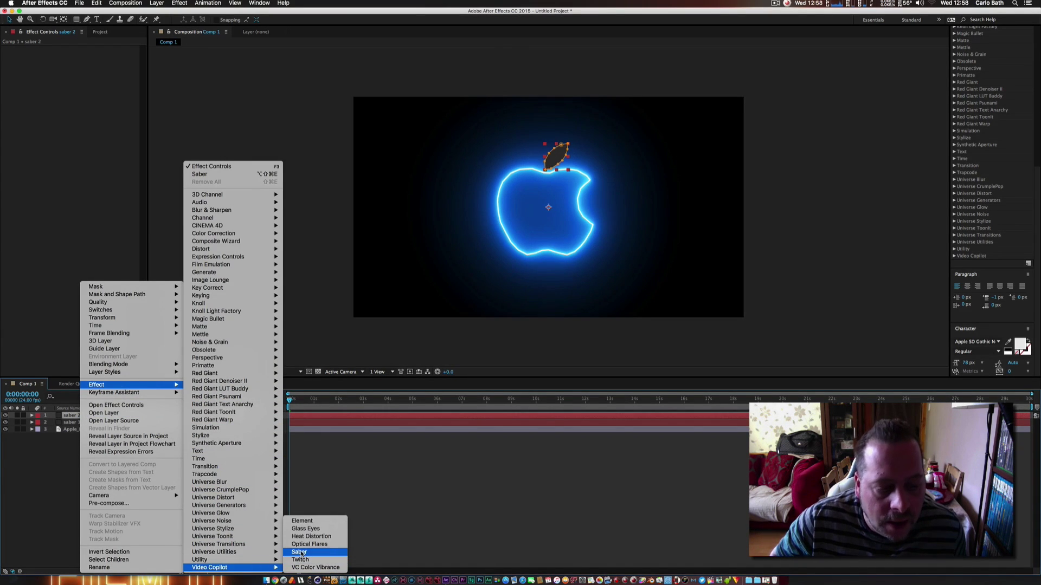
{"action": "left_click", "coordinate": [300, 552]}
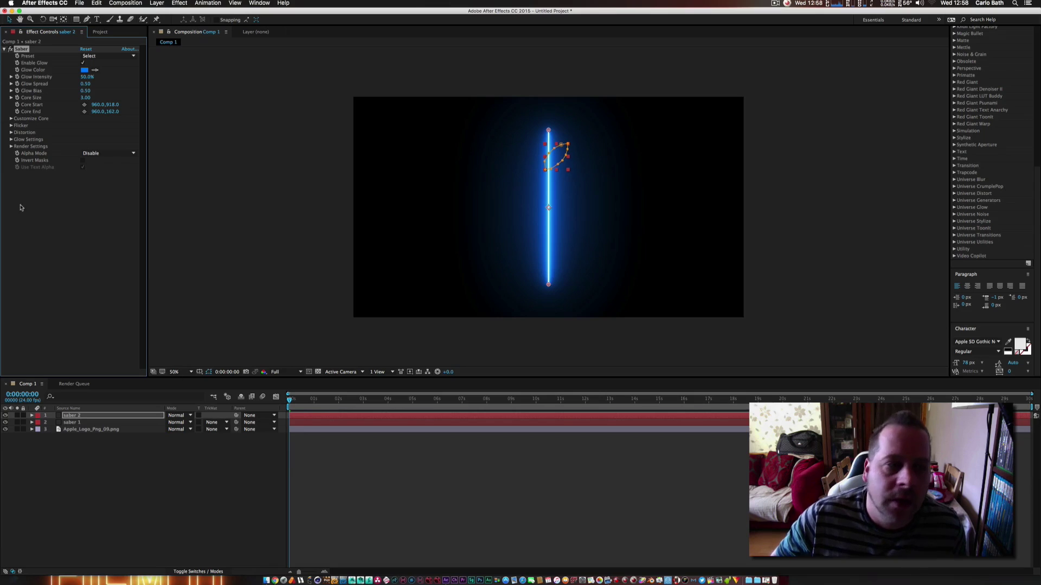
Set the Saber effect's Core Type to Layer Masks on the saber 2 layer and deselect it
{"action": "left_click", "coordinate": [11, 118]}
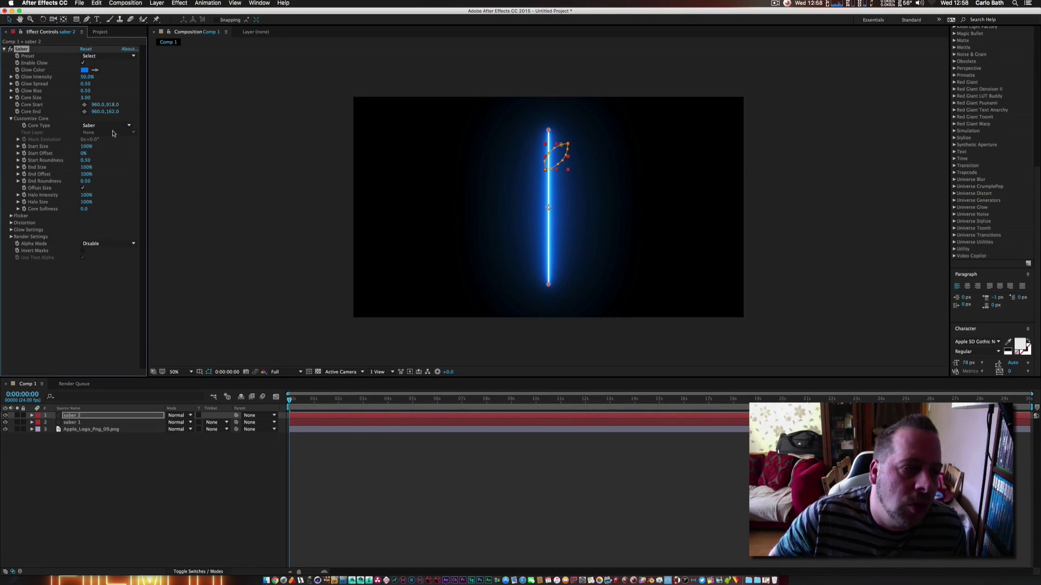
{"action": "left_click", "coordinate": [105, 125]}
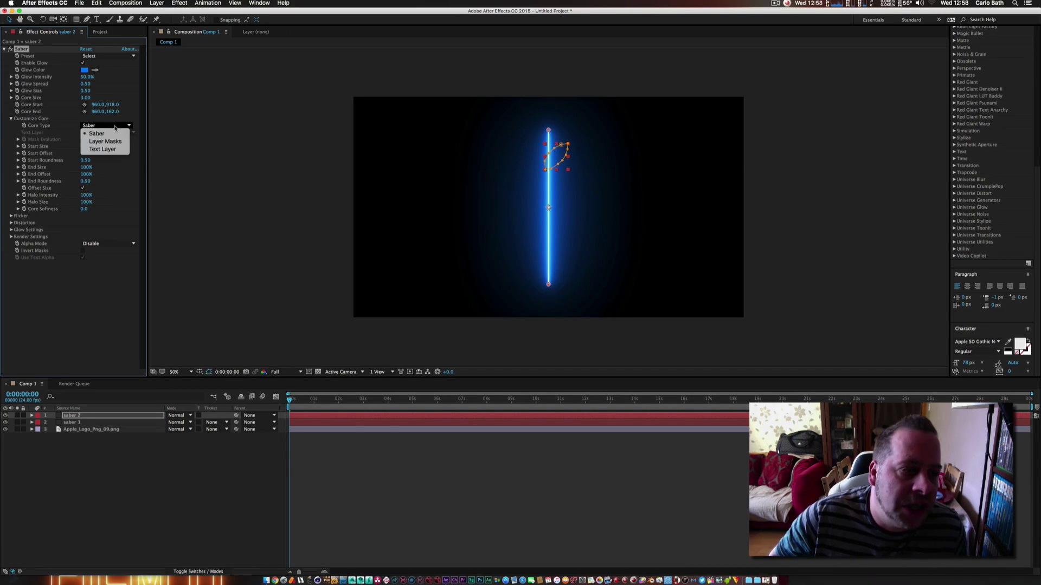
{"action": "left_click", "coordinate": [109, 142]}
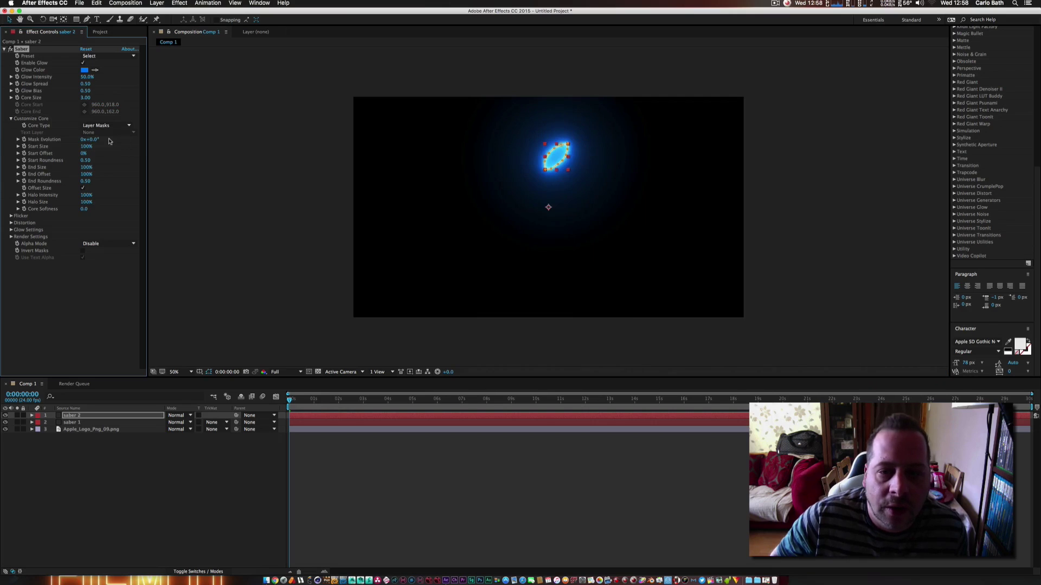
{"action": "left_click", "coordinate": [328, 319]}
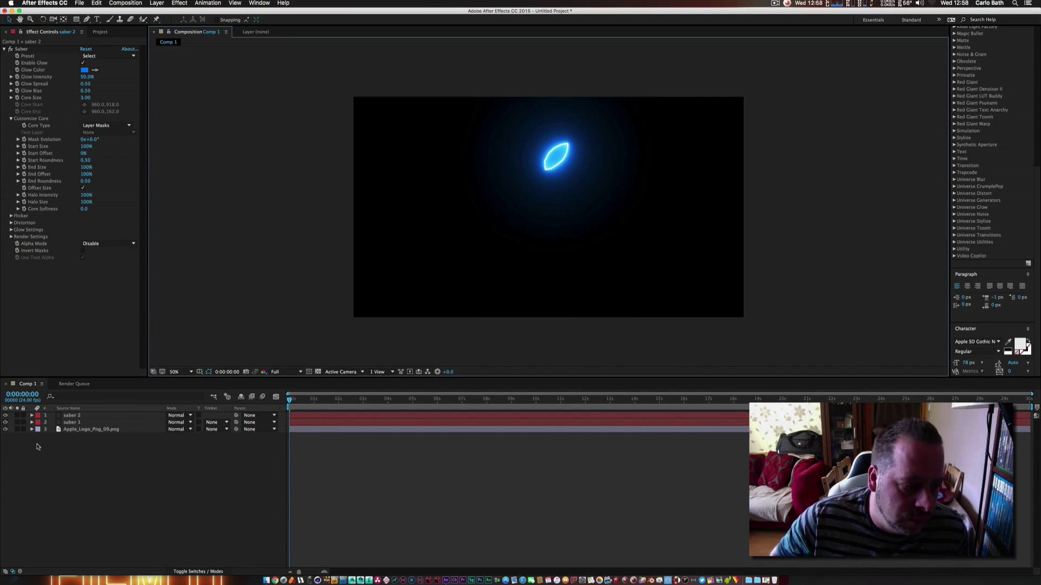
Select the saber 1 layer and hide saber 2 to view the apple body's glow alone
{"action": "left_click", "coordinate": [7, 426]}
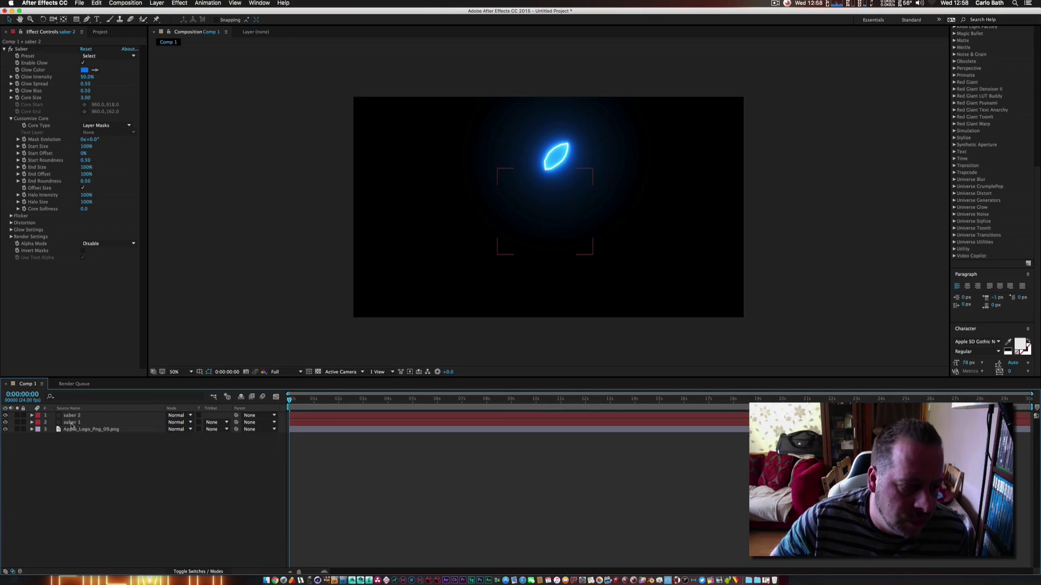
{"action": "mouse_move", "coordinate": [72, 426]}
{"action": "left_mouse_down"}
{"action": "mouse_move", "coordinate": [69, 441]}
{"action": "mouse_move", "coordinate": [69, 422]}
{"action": "left_mouse_up"}
{"action": "left_click", "coordinate": [5, 415]}
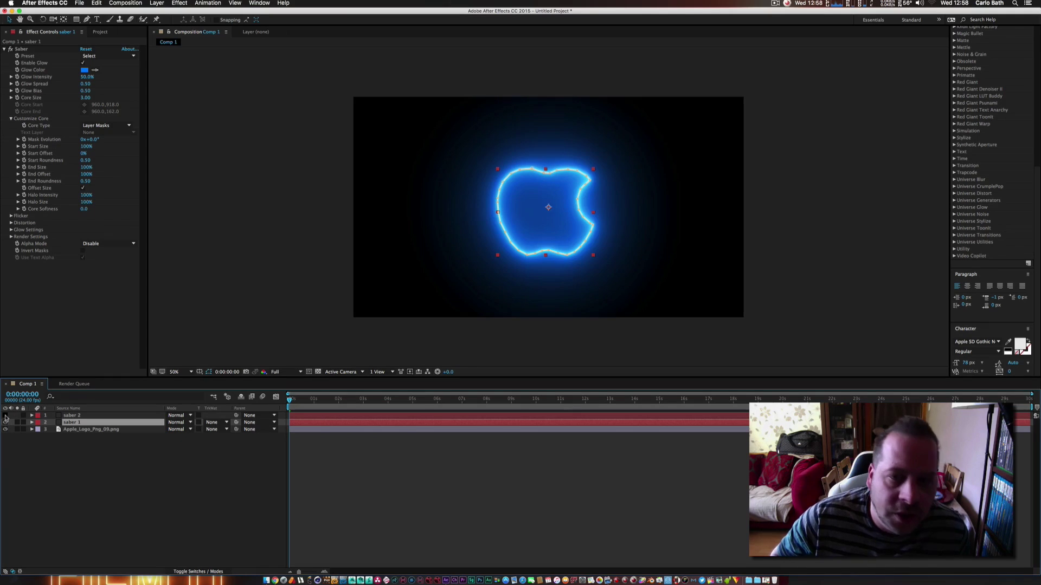
Set the blending mode of saber 2 and saber 1 to Screen, and make saber 2 visible again
{"action": "left_click", "coordinate": [75, 417]}
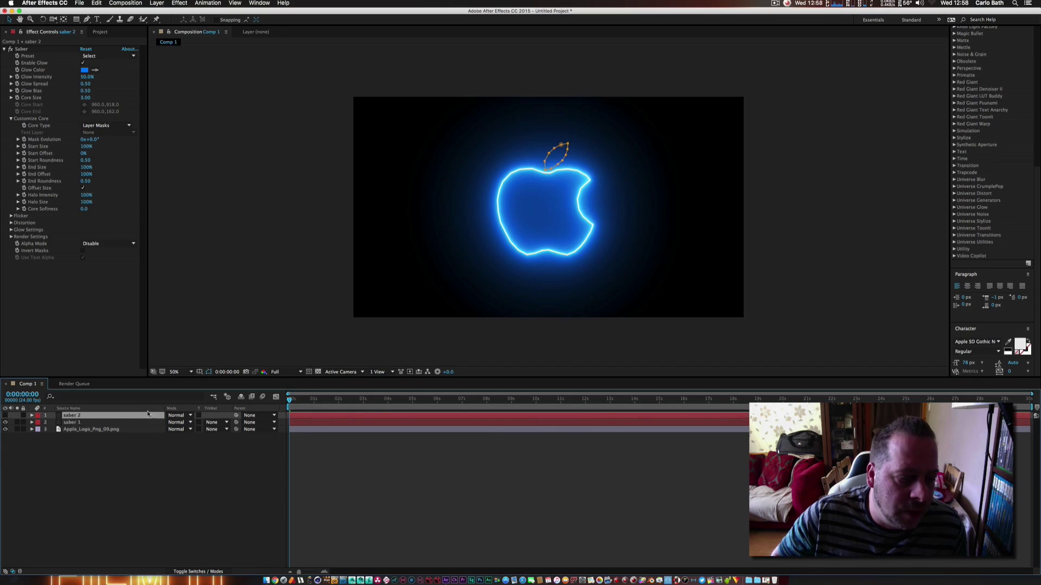
{"action": "left_click", "coordinate": [178, 416]}
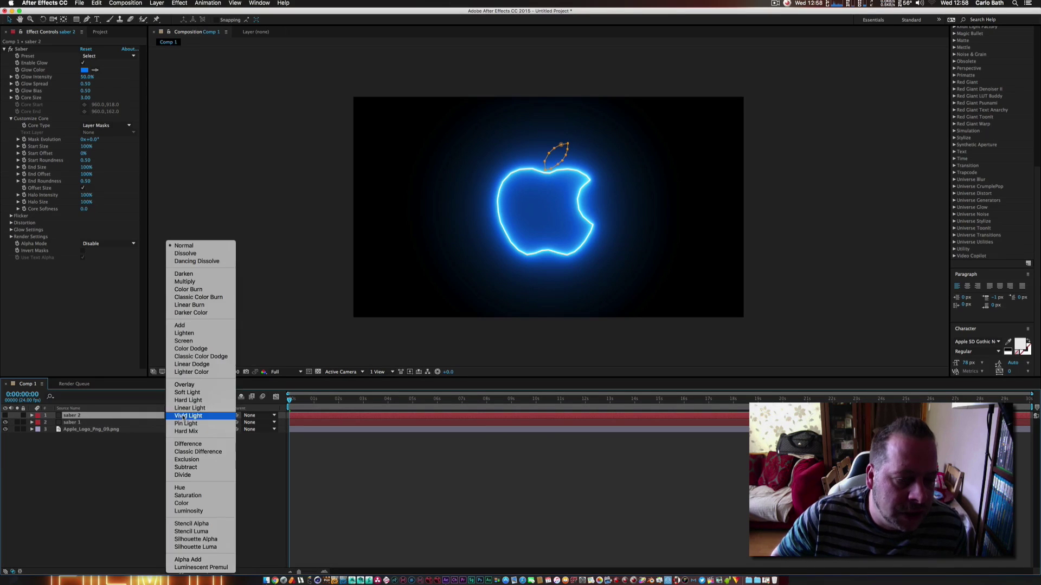
{"action": "left_click", "coordinate": [188, 341]}
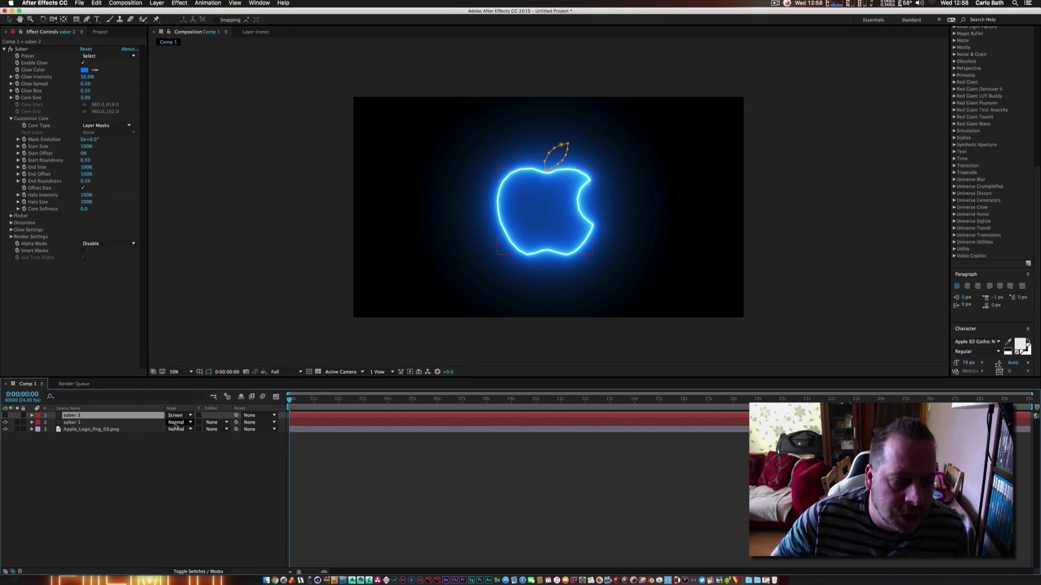
{"action": "left_click", "coordinate": [176, 423]}
{"action": "left_click", "coordinate": [183, 341]}
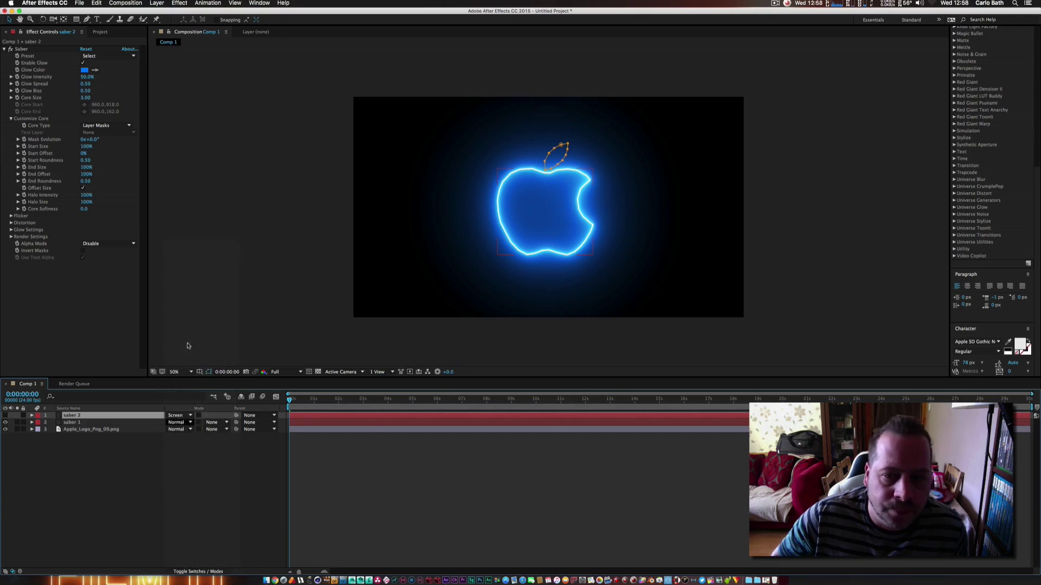
{"action": "left_click", "coordinate": [314, 333]}
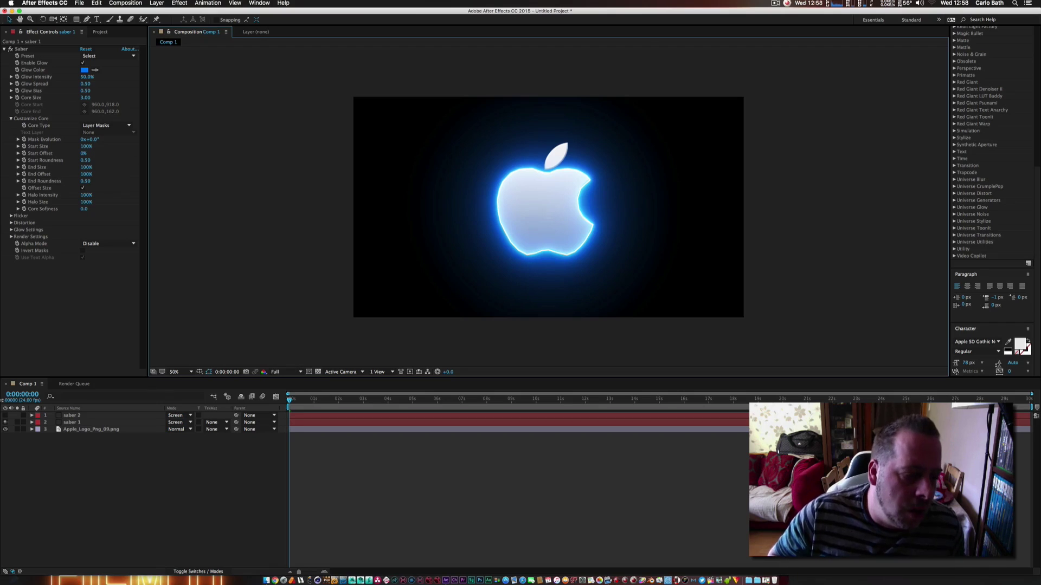
{"action": "left_click", "coordinate": [5, 415]}
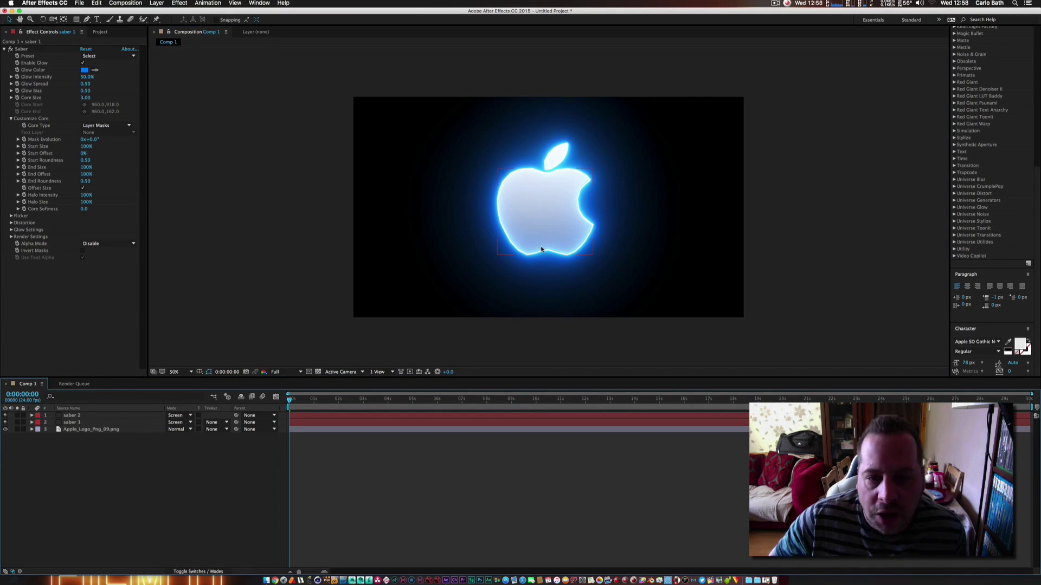
Apply the Core preset to the Saber effect on both the saber 1 and saber 2 layers
{"action": "left_click", "coordinate": [122, 56]}
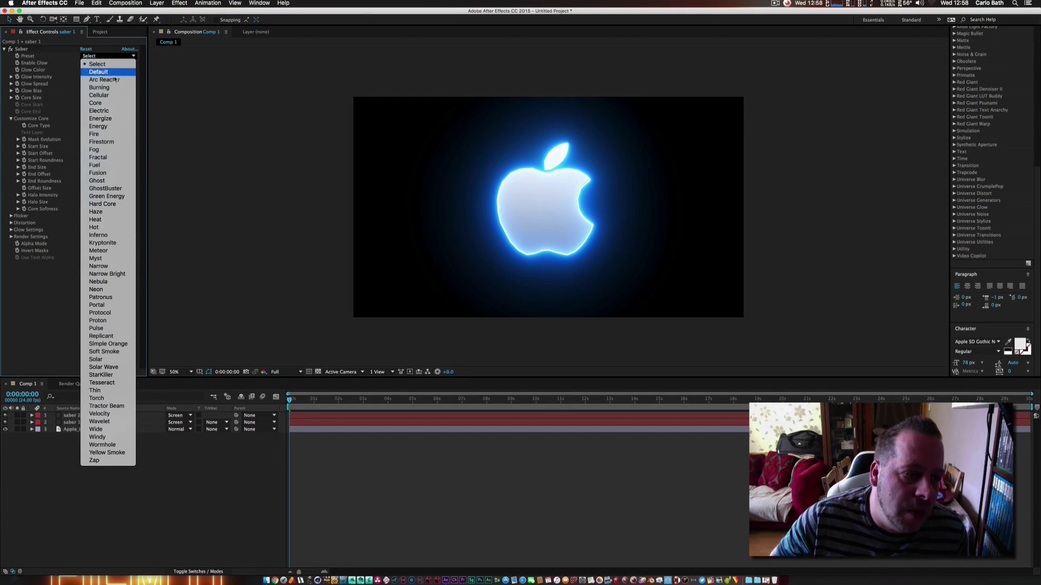
{"action": "key", "text": "Escape"}
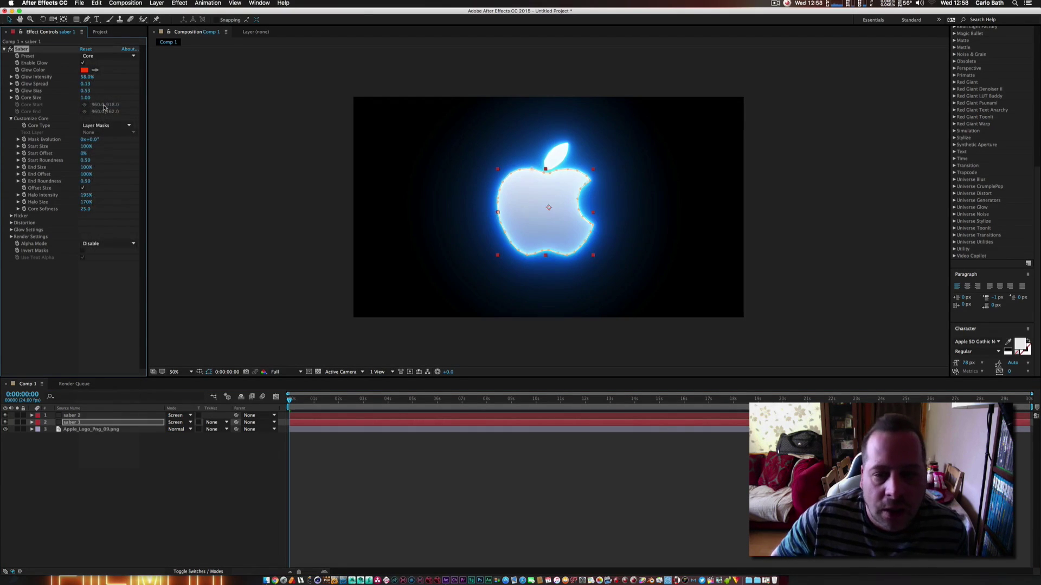
{"action": "left_click", "coordinate": [69, 416]}
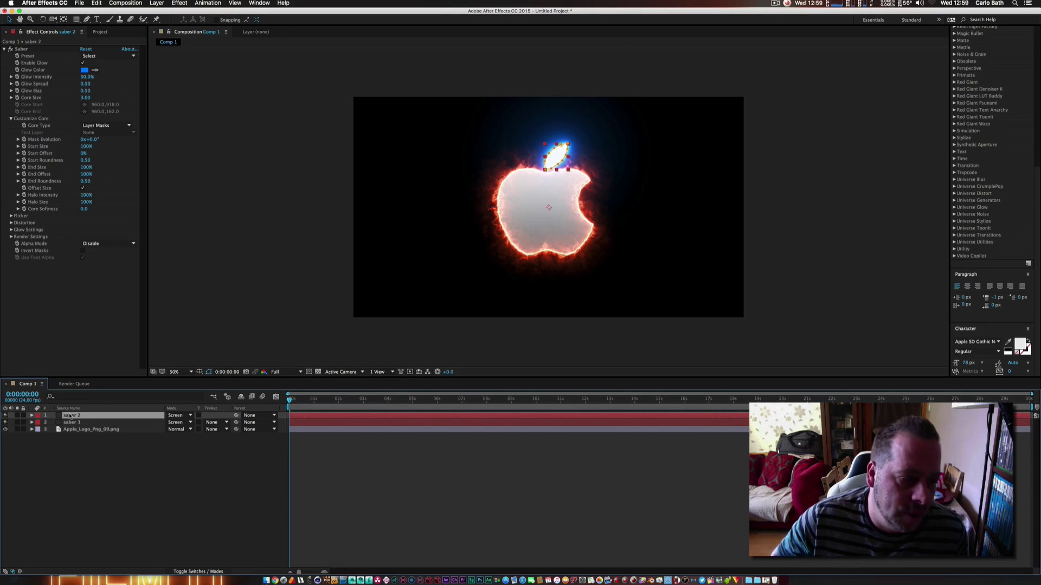
{"action": "left_click", "coordinate": [98, 56]}
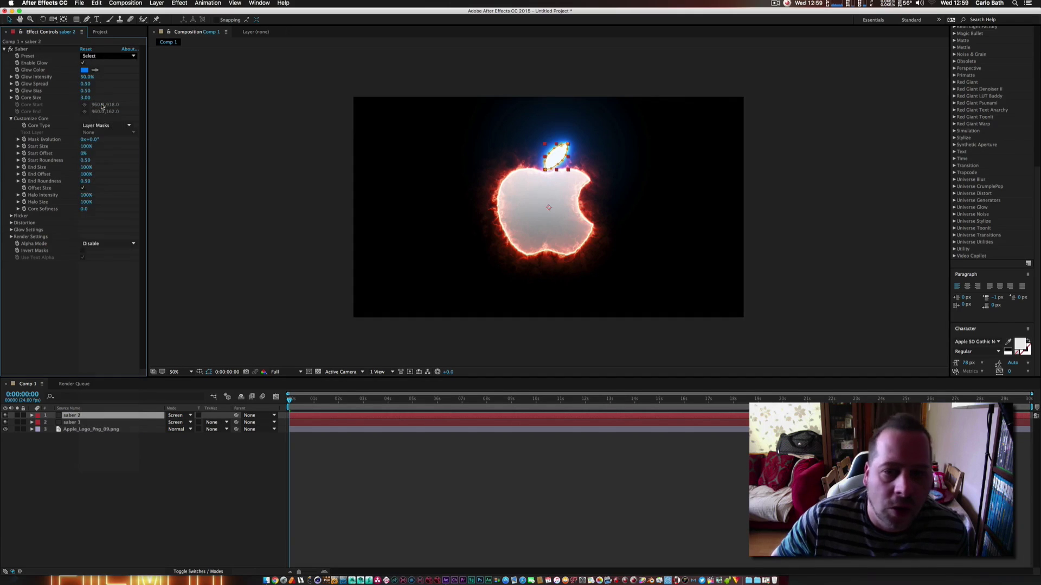
{"action": "left_click", "coordinate": [101, 103]}
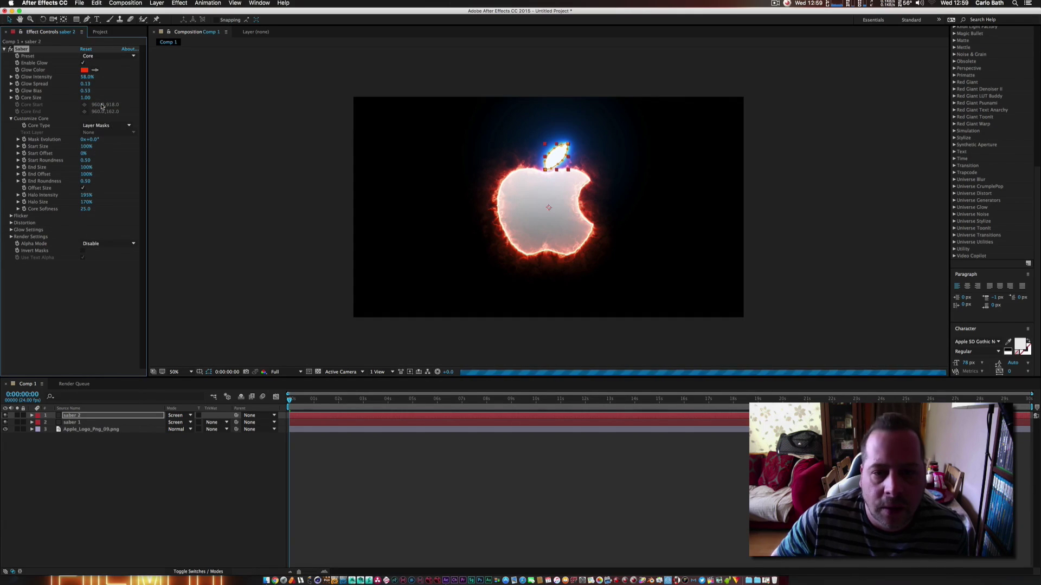
{"action": "left_click", "coordinate": [296, 270]}
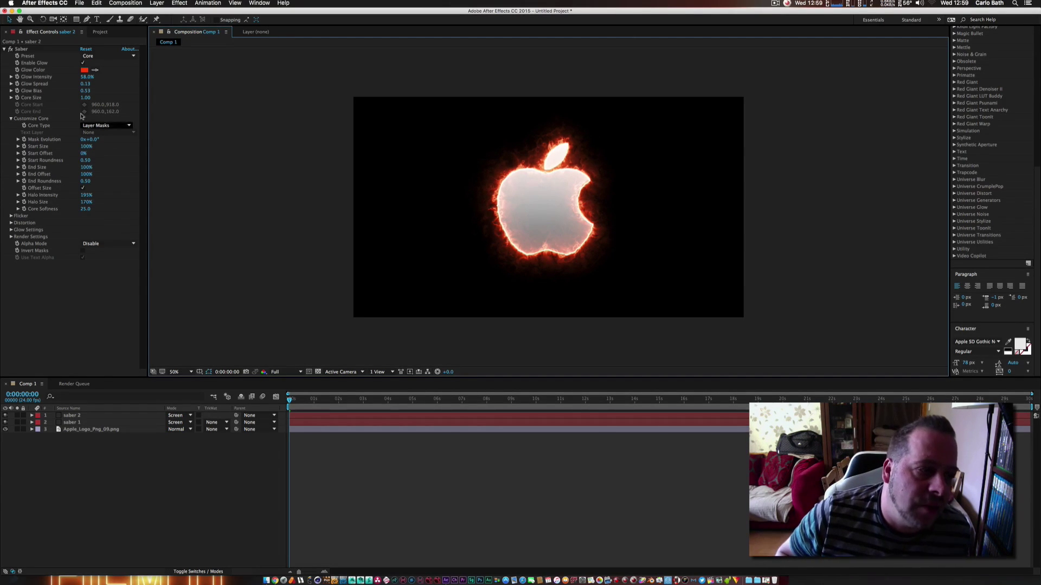
Set the Saber effect's Glow Spread on the saber 2 layer to 0.54
{"action": "left_click_drag", "start_coordinate": [84, 85], "coordinate": [91, 85]}
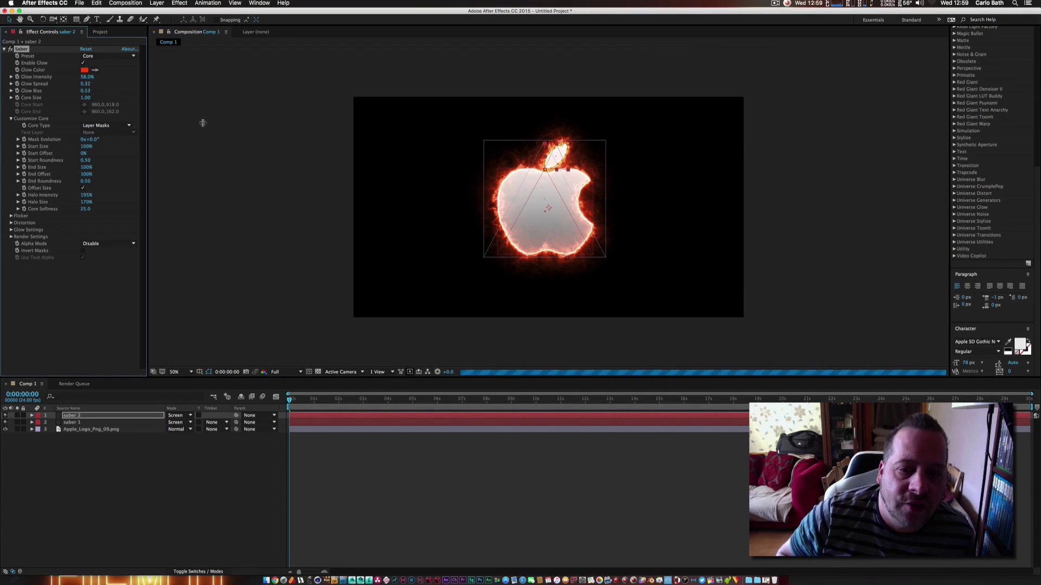
{"action": "left_click", "coordinate": [505, 301]}
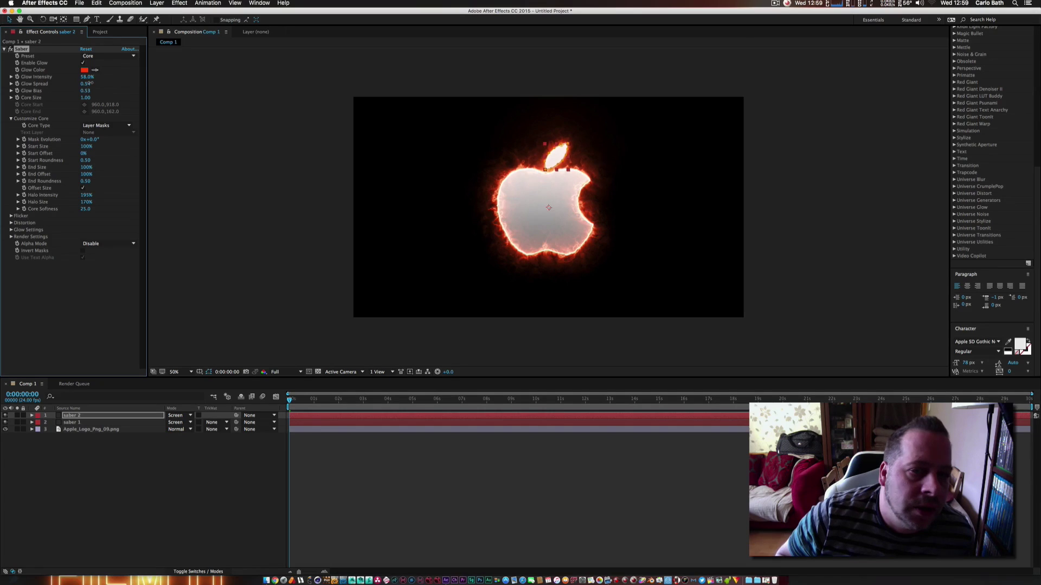
{"action": "left_click_drag", "start_coordinate": [89, 84], "coordinate": [91, 84]}
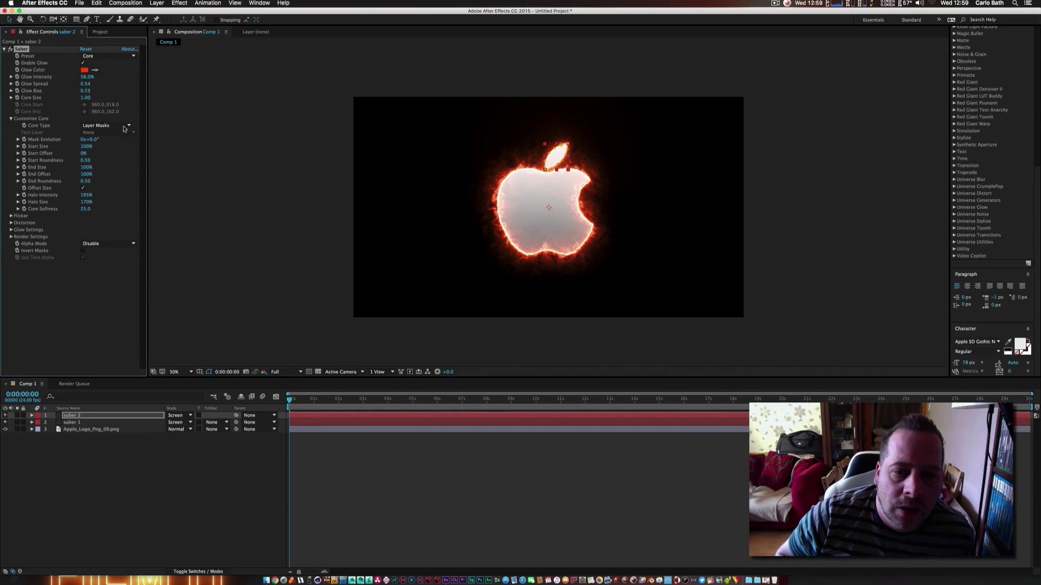
Try the Hot and Pulse presets of the Saber effect on the saber 2 leaf layer
{"action": "left_click", "coordinate": [96, 57]}
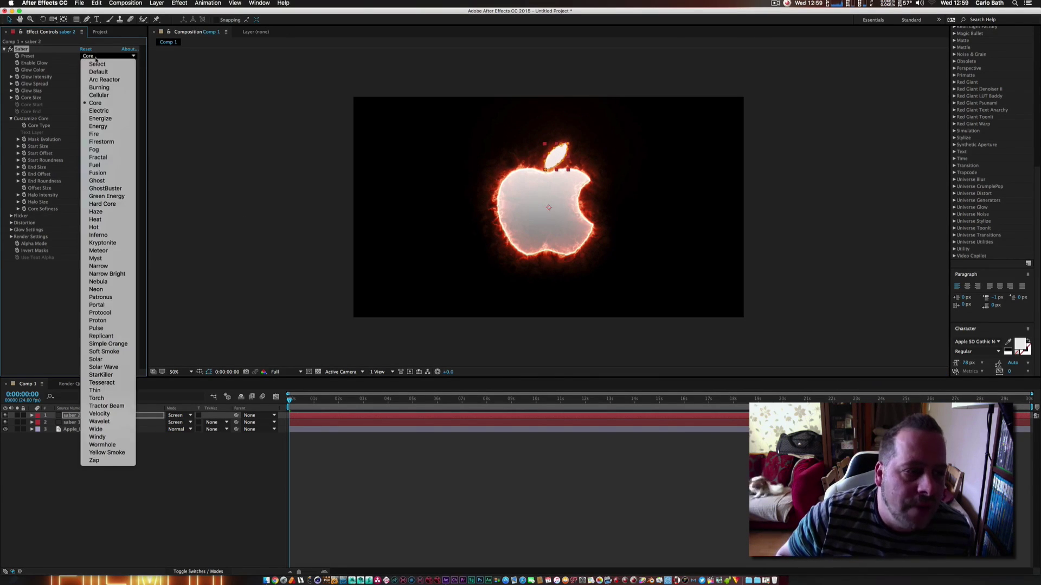
{"action": "left_click", "coordinate": [98, 228]}
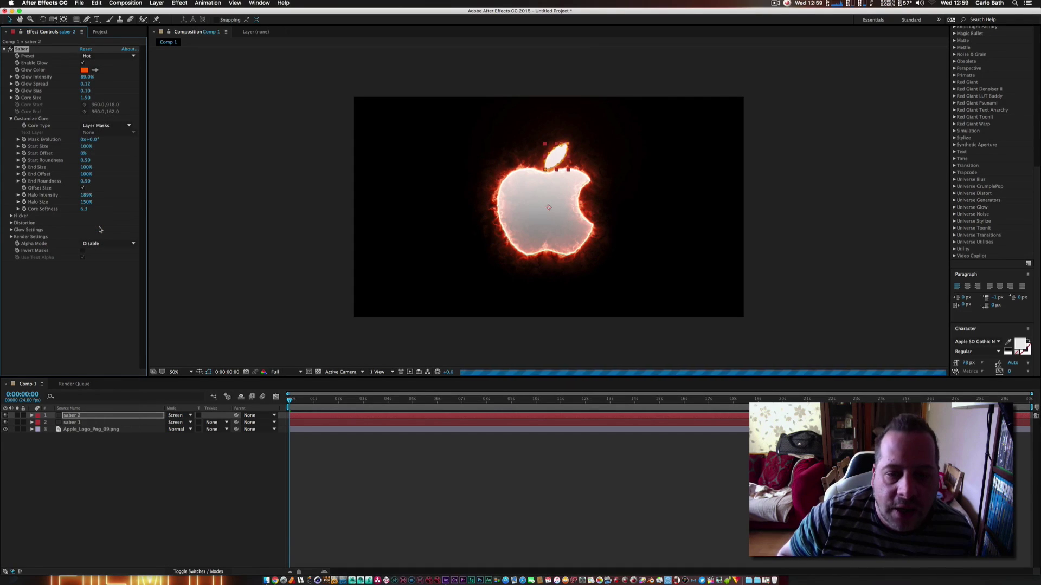
{"action": "left_click", "coordinate": [350, 338]}
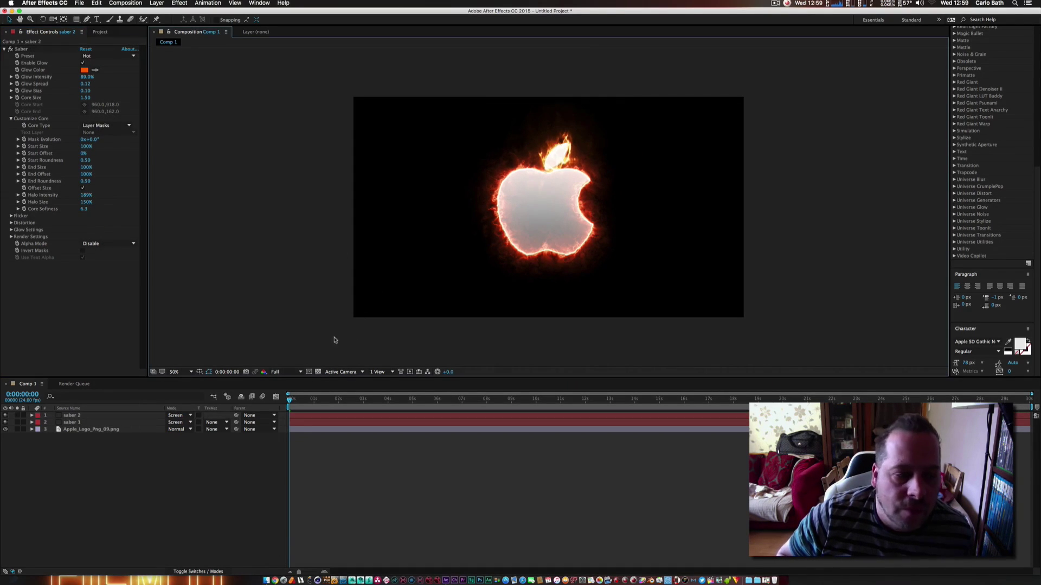
{"action": "left_click", "coordinate": [77, 416]}
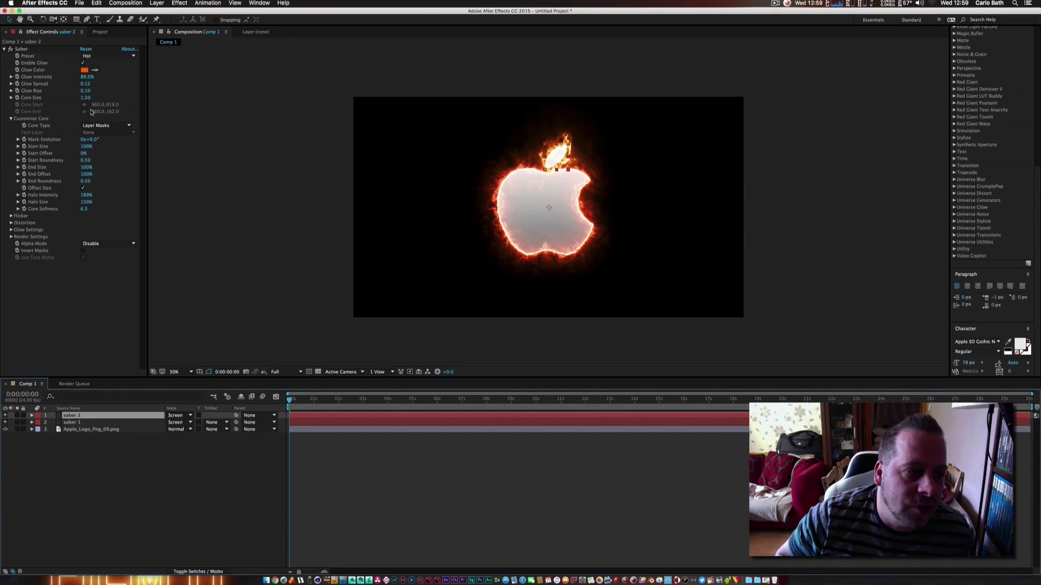
{"action": "left_click", "coordinate": [114, 57]}
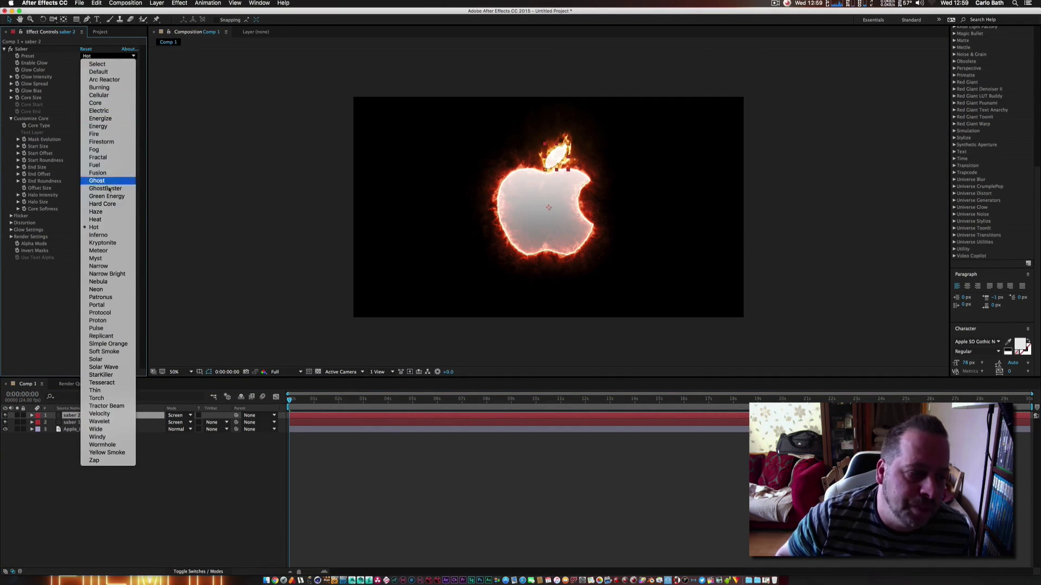
{"action": "left_click", "coordinate": [94, 329]}
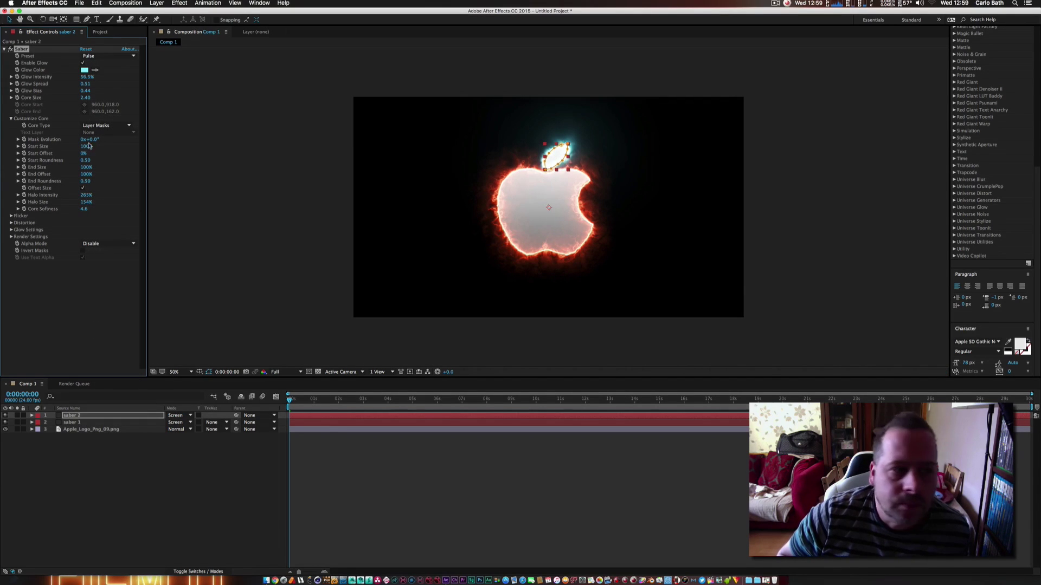
Apply the Energy preset to the Saber effect on the saber 2 layer and inspect the glowing logo
{"action": "left_click", "coordinate": [116, 57]}
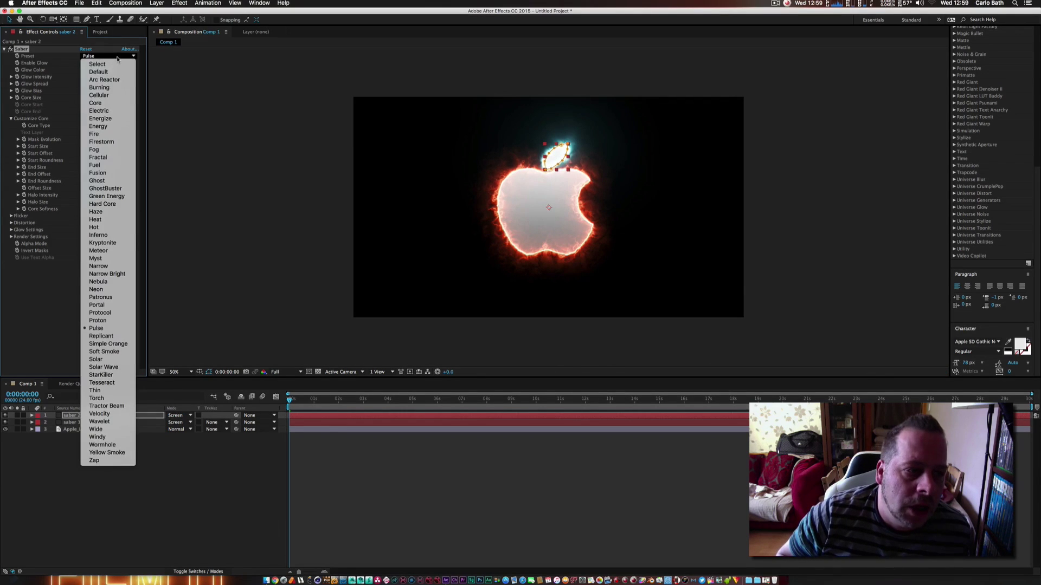
{"action": "left_click", "coordinate": [106, 127]}
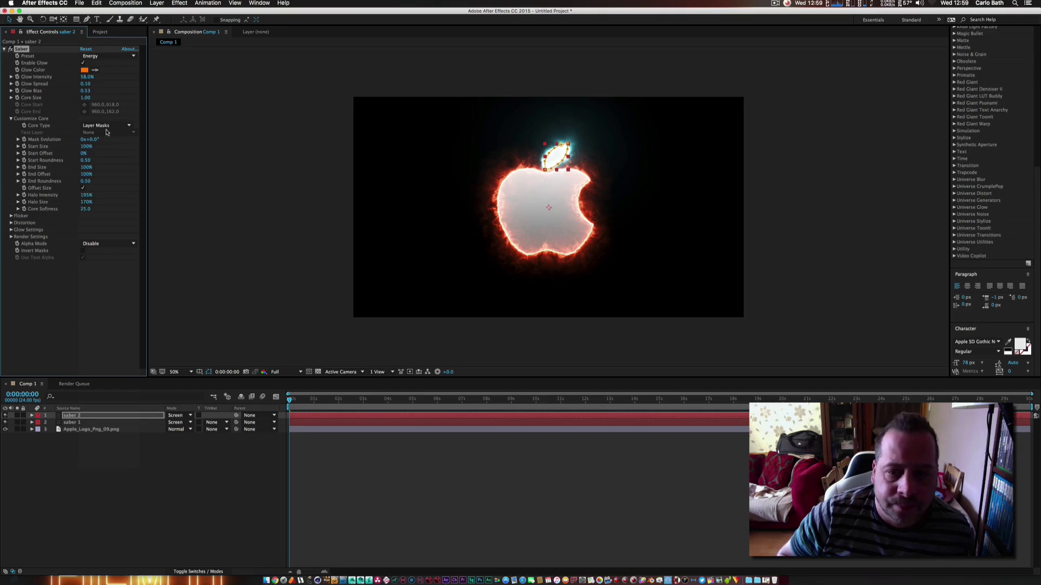
{"action": "left_click", "coordinate": [364, 324]}
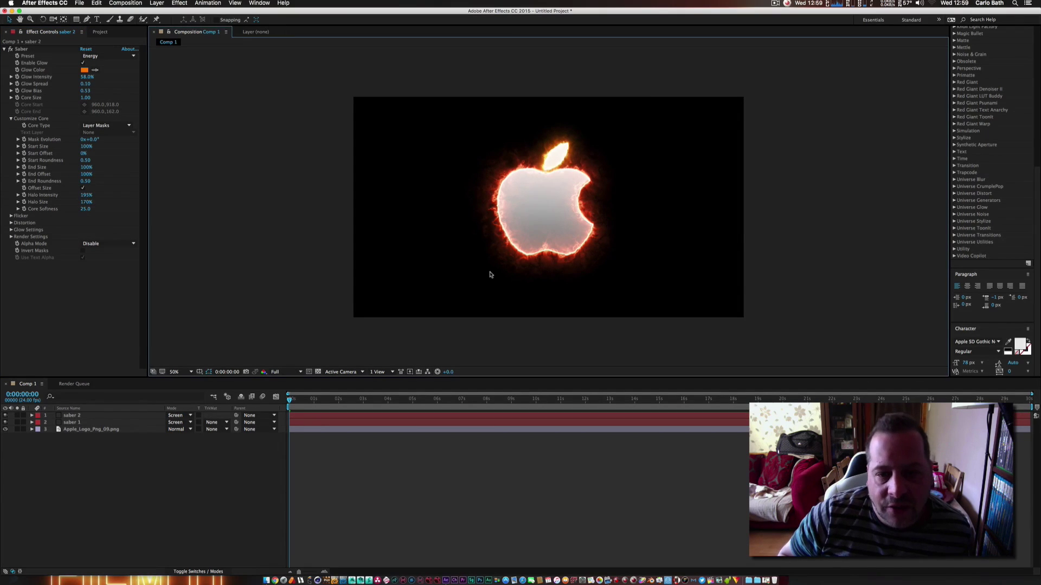
{"action": "scroll", "coordinate": [490, 274], "scroll_direction": "down", "scroll_amount": 5}
{"action": "scroll", "coordinate": [490, 275], "scroll_direction": "up", "scroll_amount": 6}
{"action": "scroll", "coordinate": [488, 275], "scroll_direction": "down", "scroll_amount": 1}
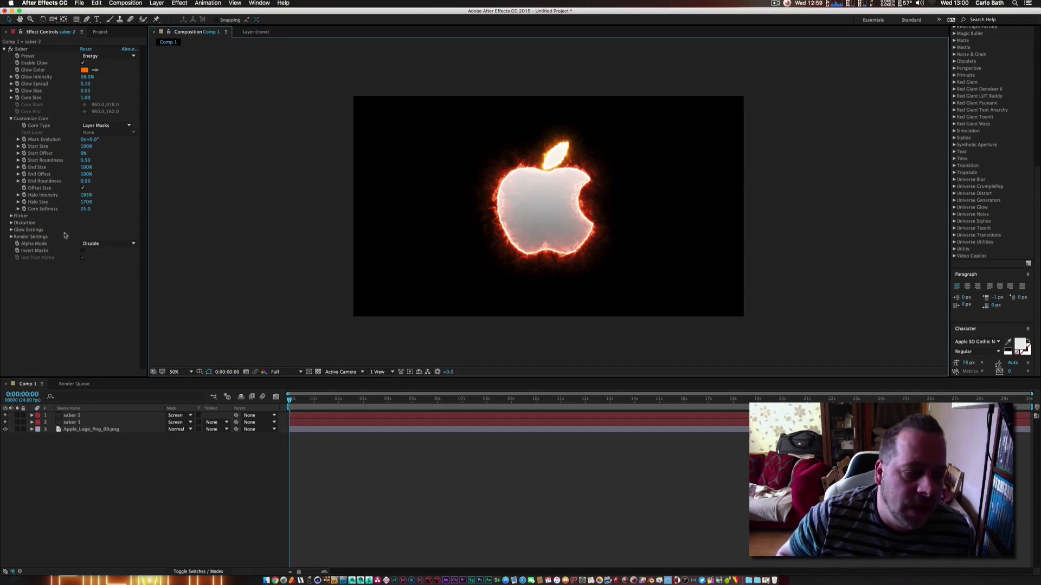
Set the blending mode of both the saber 2 and saber 1 layers to Add
{"action": "left_click", "coordinate": [176, 419]}
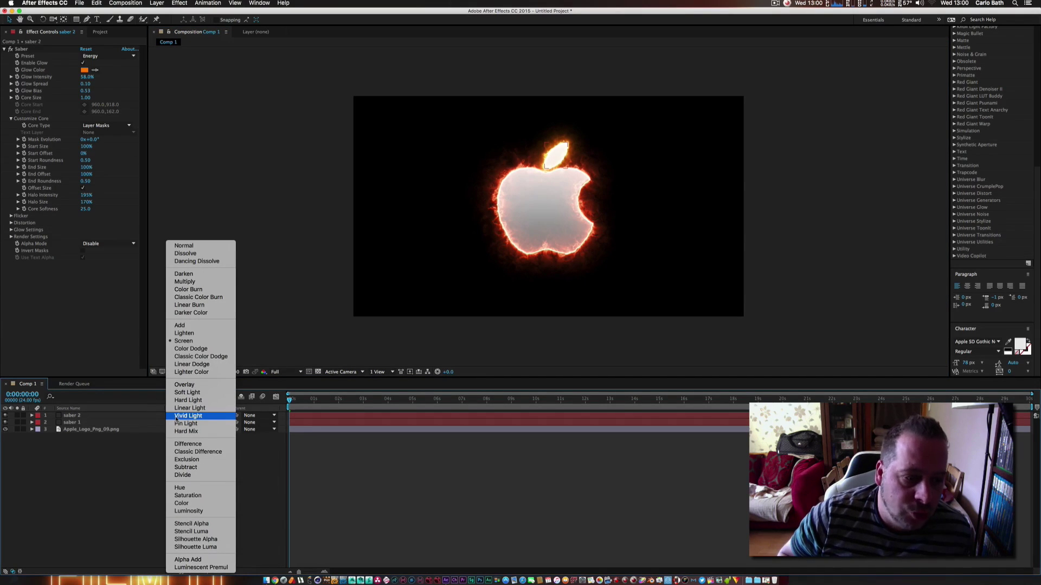
{"action": "left_click", "coordinate": [177, 326]}
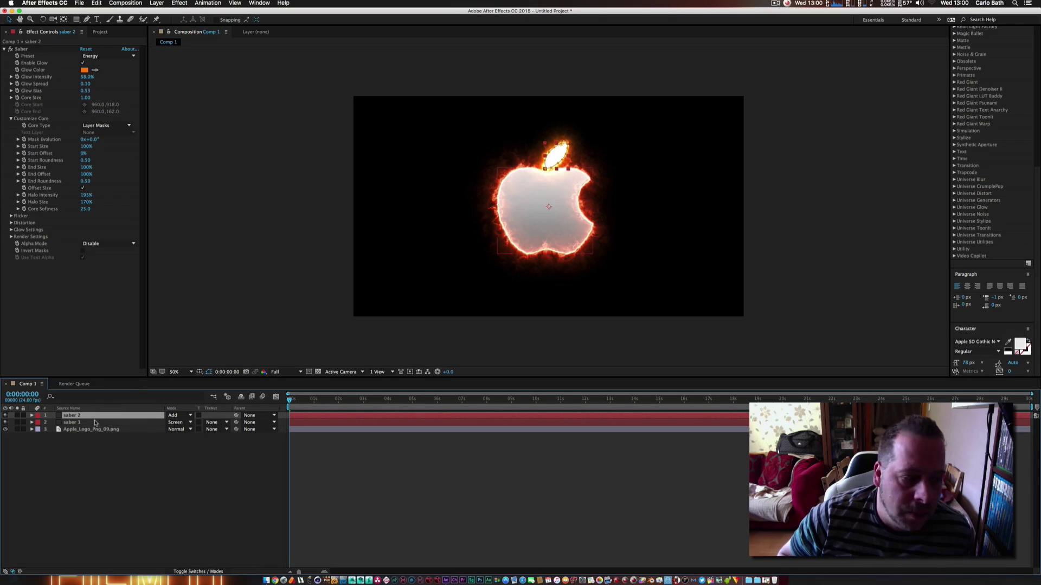
{"action": "left_click", "coordinate": [175, 422]}
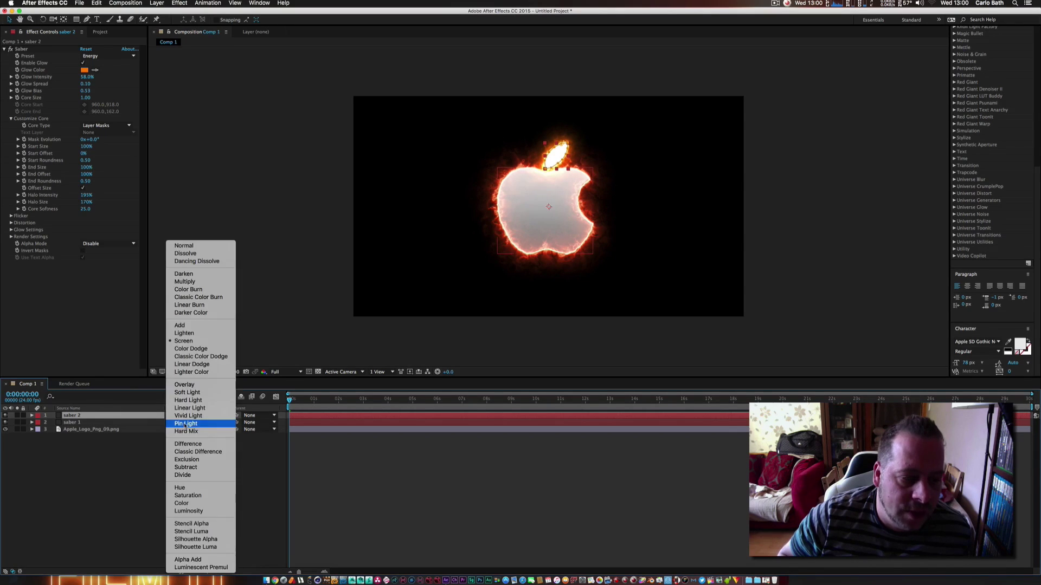
{"action": "left_click", "coordinate": [187, 326]}
{"action": "left_click", "coordinate": [289, 300]}
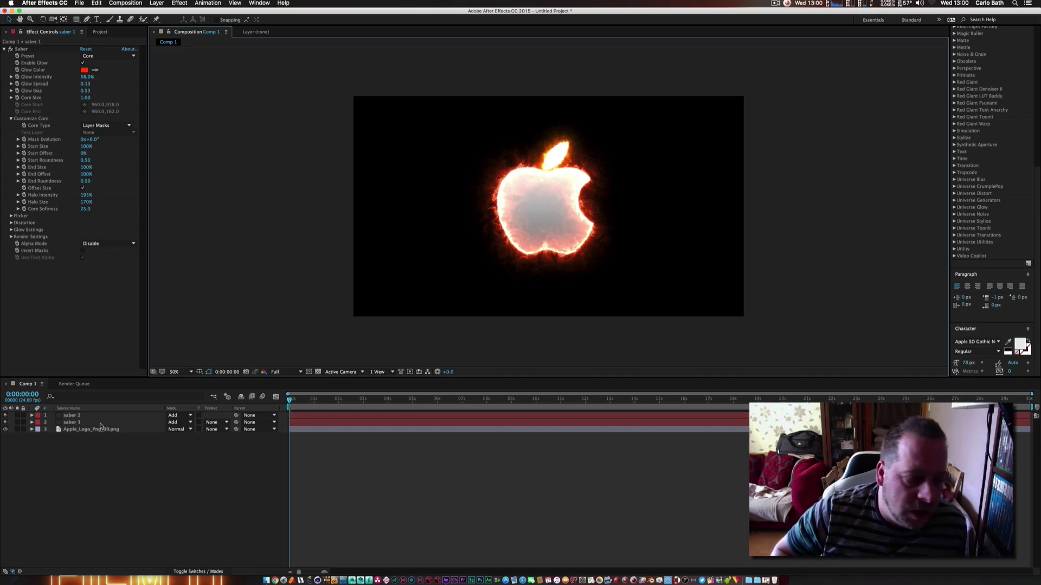
Toggle the visibility of saber 1 and saber 2 to examine each layer's glow over the logo
{"action": "left_click", "coordinate": [5, 423]}
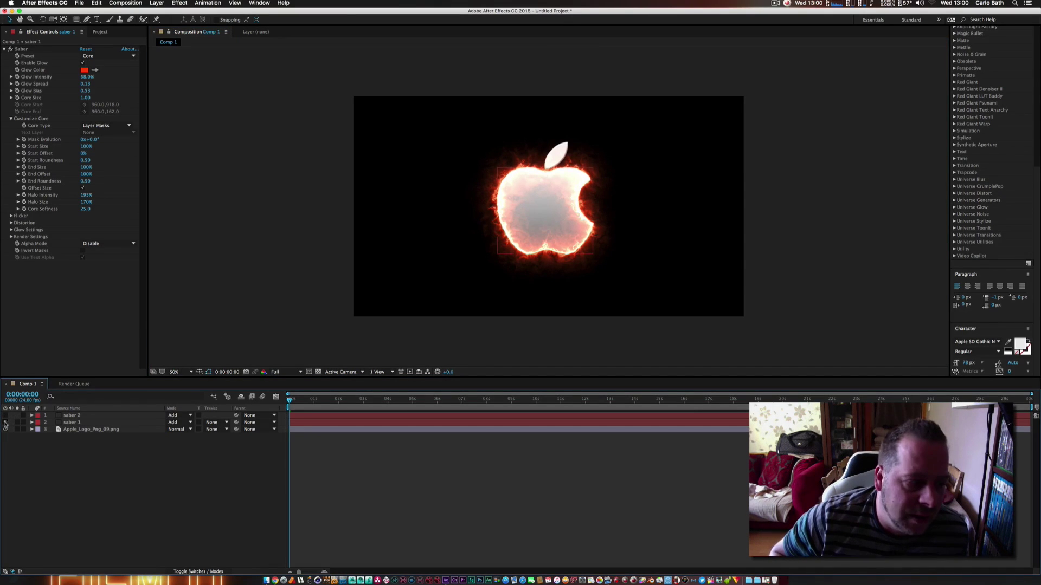
{"action": "left_click", "coordinate": [5, 422]}
{"action": "left_click", "coordinate": [5, 422]}
{"action": "left_click", "coordinate": [5, 416]}
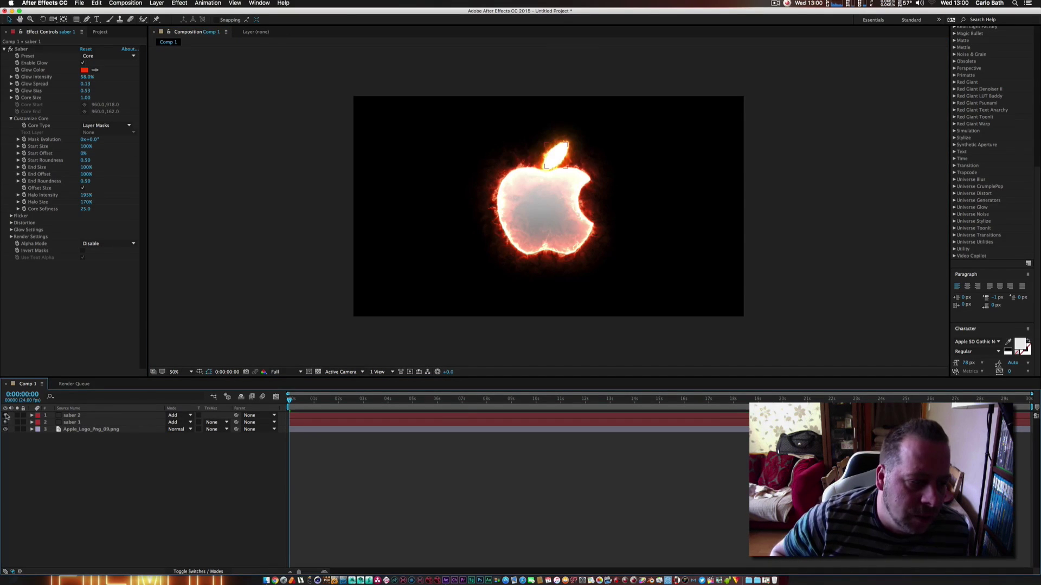